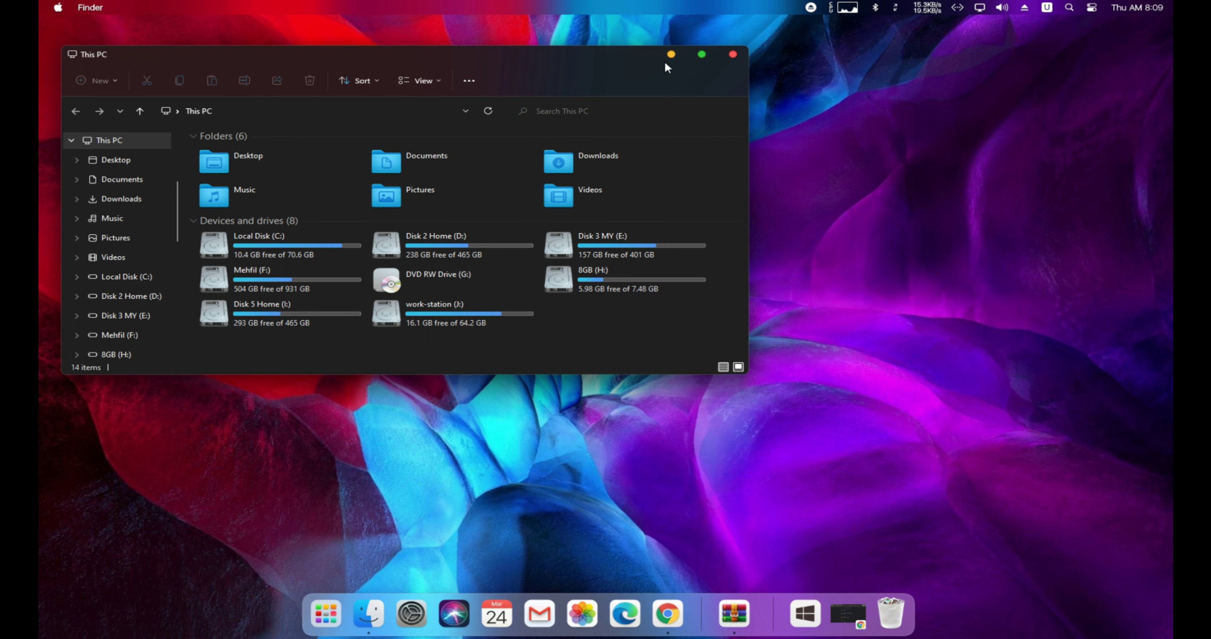
Minimize File Explorer, launch Chrome and start a new tab.
{"action": "left_click", "coordinate": [671, 54]}
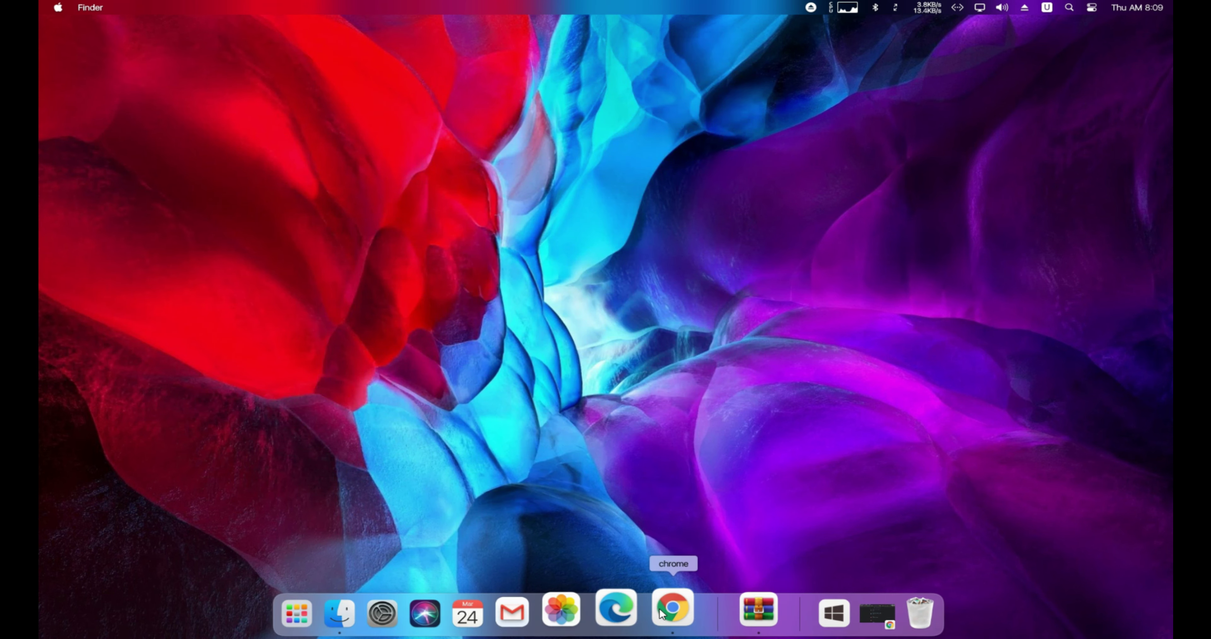
{"action": "left_click", "coordinate": [660, 614]}
{"action": "key", "text": "ctrl+t"}
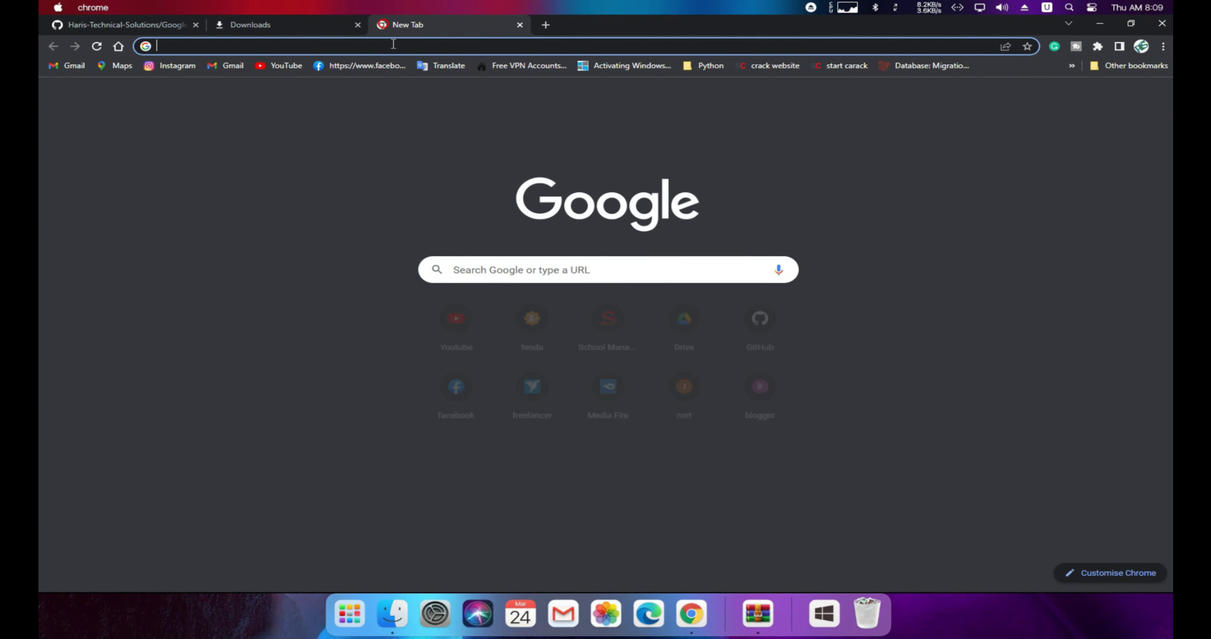
Search 'google map' from the address bar and go to the Google Maps site.
{"action": "left_click", "coordinate": [393, 45]}
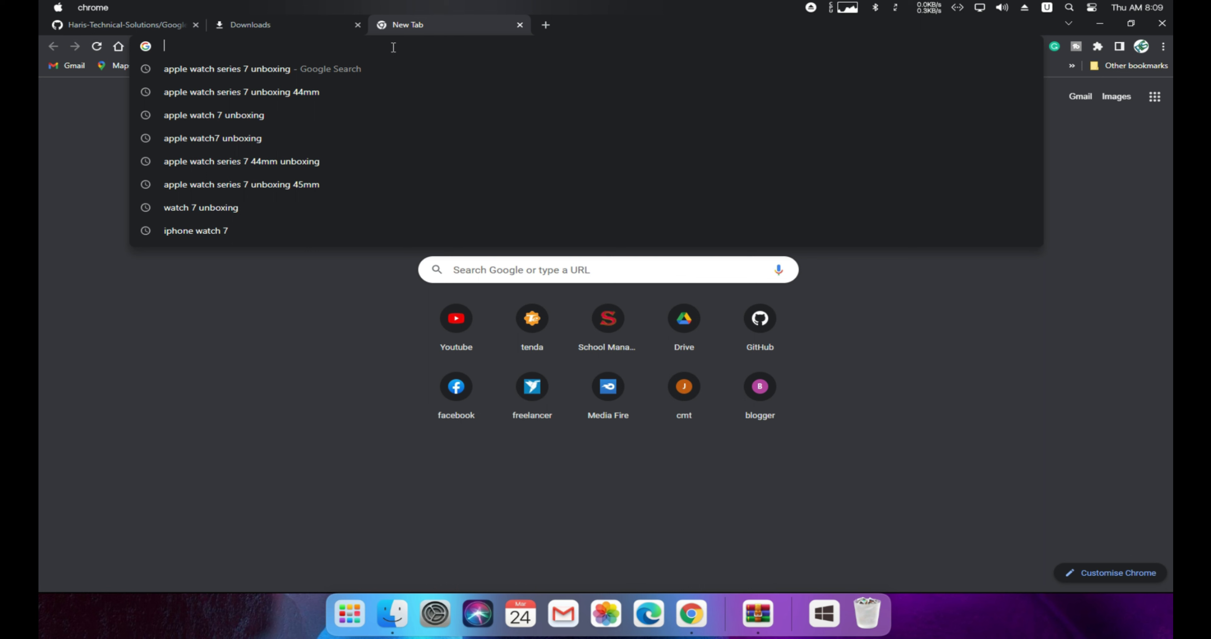
{"action": "type", "text": "goo"}
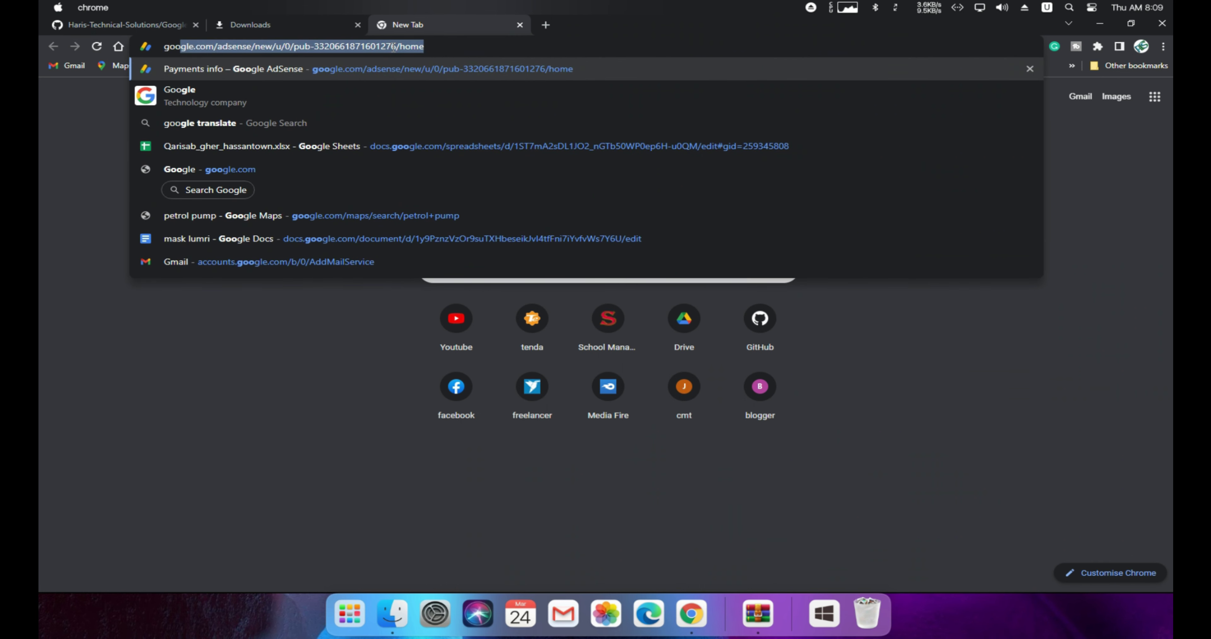
{"action": "type", "text": "gl"}
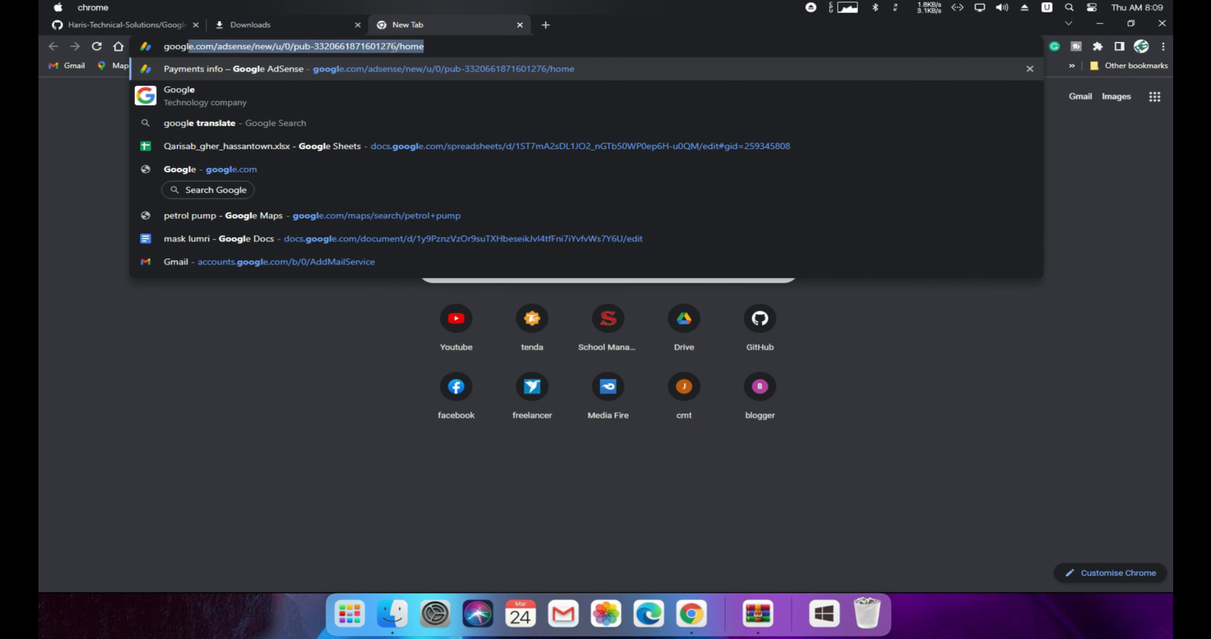
{"action": "type", "text": "e map"}
{"action": "key", "text": "Return"}
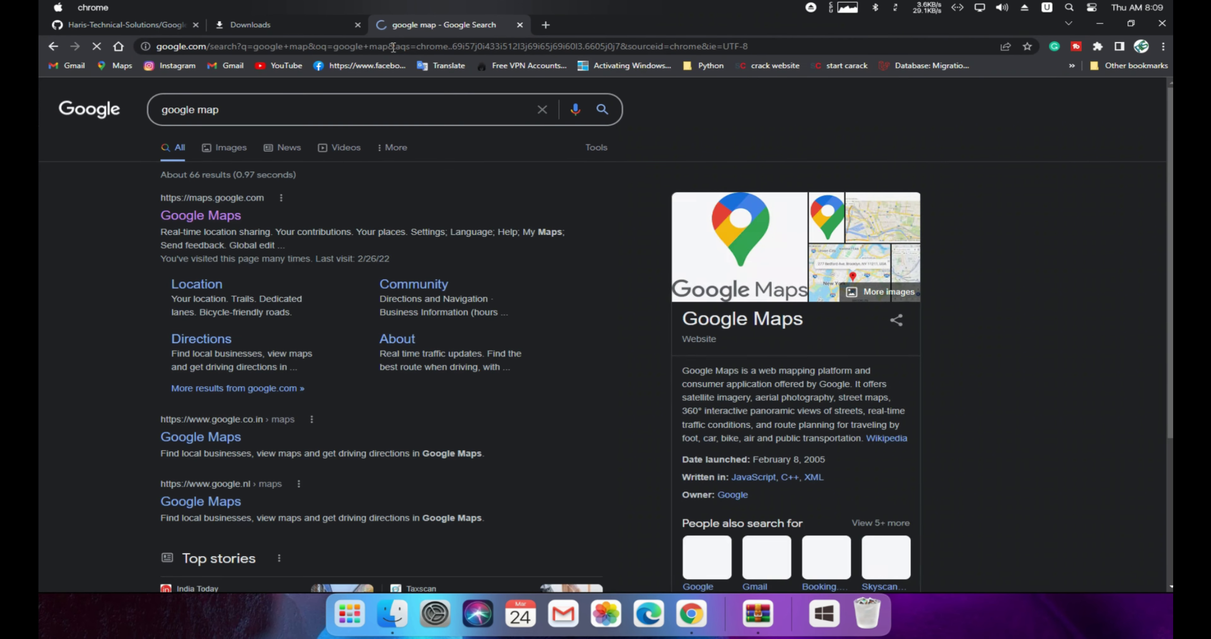
{"action": "left_click", "coordinate": [186, 217]}
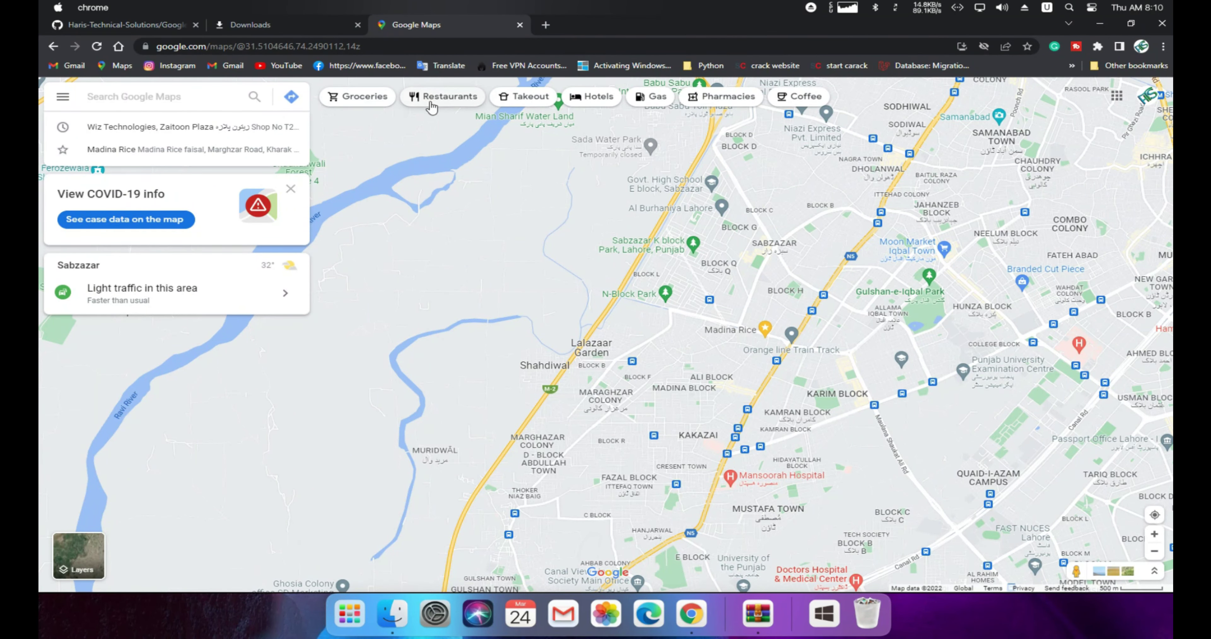
Show nearby restaurants in Google Maps and scroll through the listed results.
{"action": "left_click", "coordinate": [445, 97]}
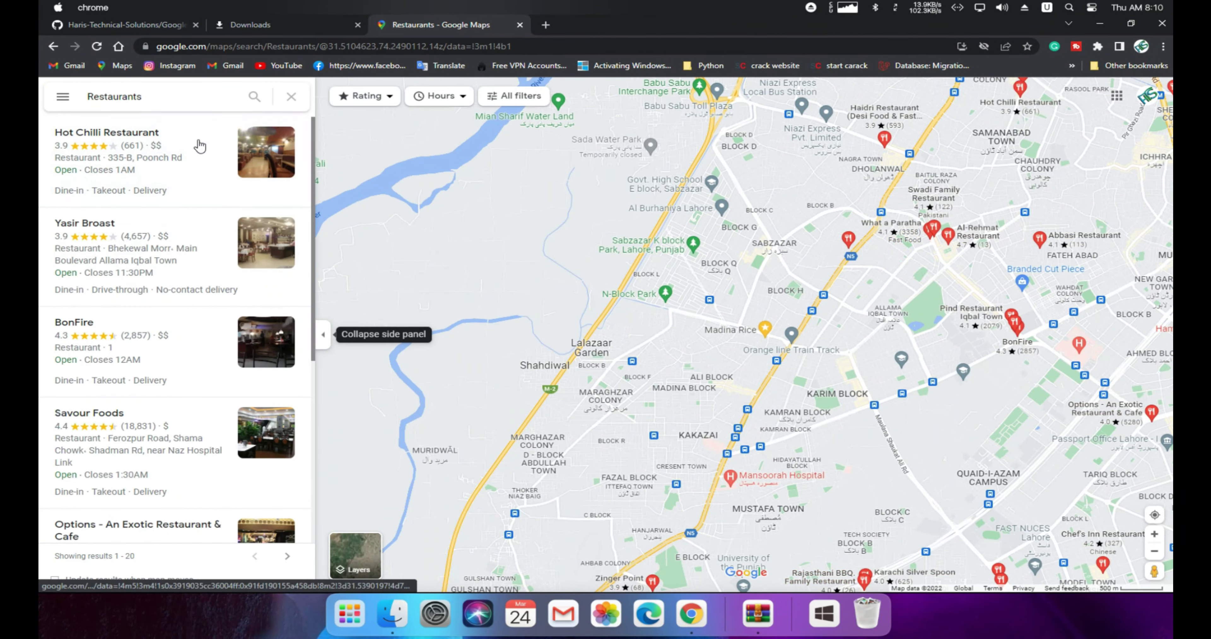
{"action": "scroll", "coordinate": [231, 438], "scroll_direction": "down", "scroll_amount": 5}
{"action": "scroll", "coordinate": [231, 439], "scroll_direction": "down", "scroll_amount": 5}
{"action": "scroll", "coordinate": [231, 438], "scroll_direction": "down", "scroll_amount": 2}
{"action": "scroll", "coordinate": [231, 439], "scroll_direction": "up", "scroll_amount": 6}
{"action": "scroll", "coordinate": [226, 343], "scroll_direction": "up", "scroll_amount": 6}
Copy the 'Restaurants' search term and minimize Chrome.
{"action": "double_click", "coordinate": [110, 96]}
{"action": "right_click", "coordinate": [110, 99]}
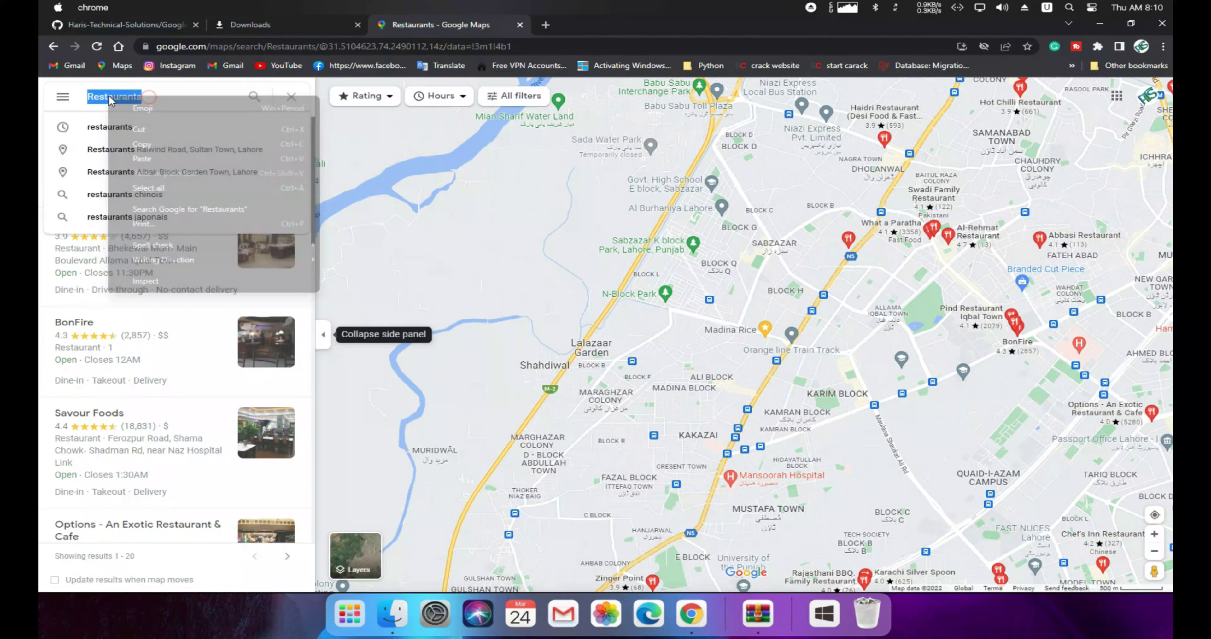
{"action": "left_click", "coordinate": [143, 144]}
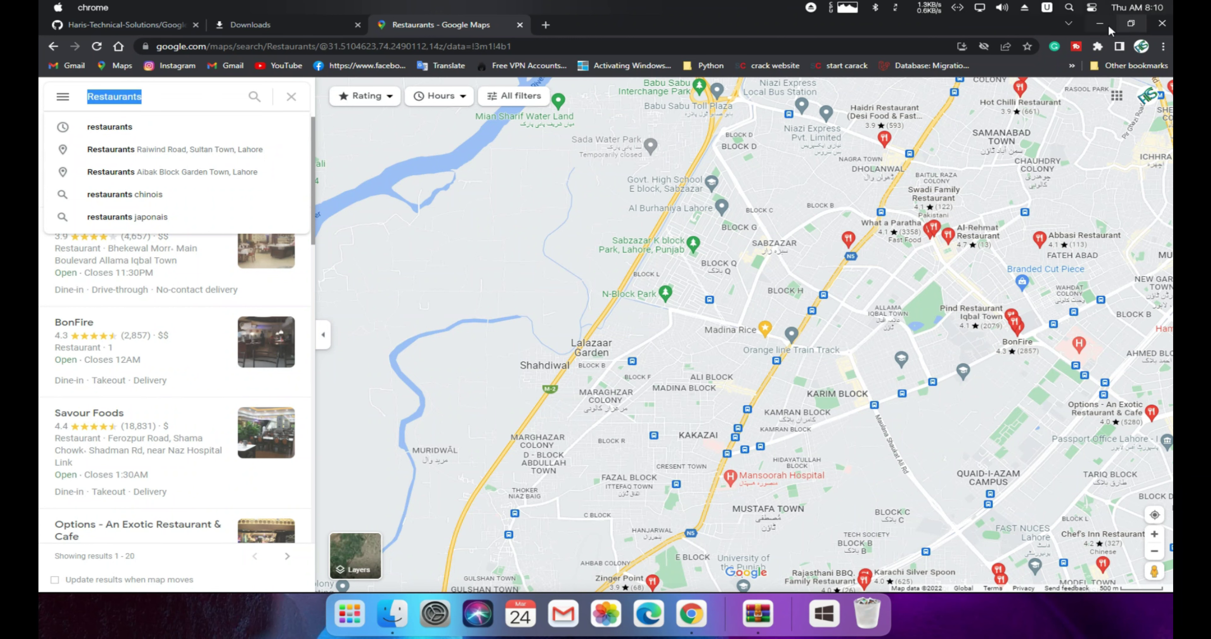
{"action": "left_click", "coordinate": [1101, 24]}
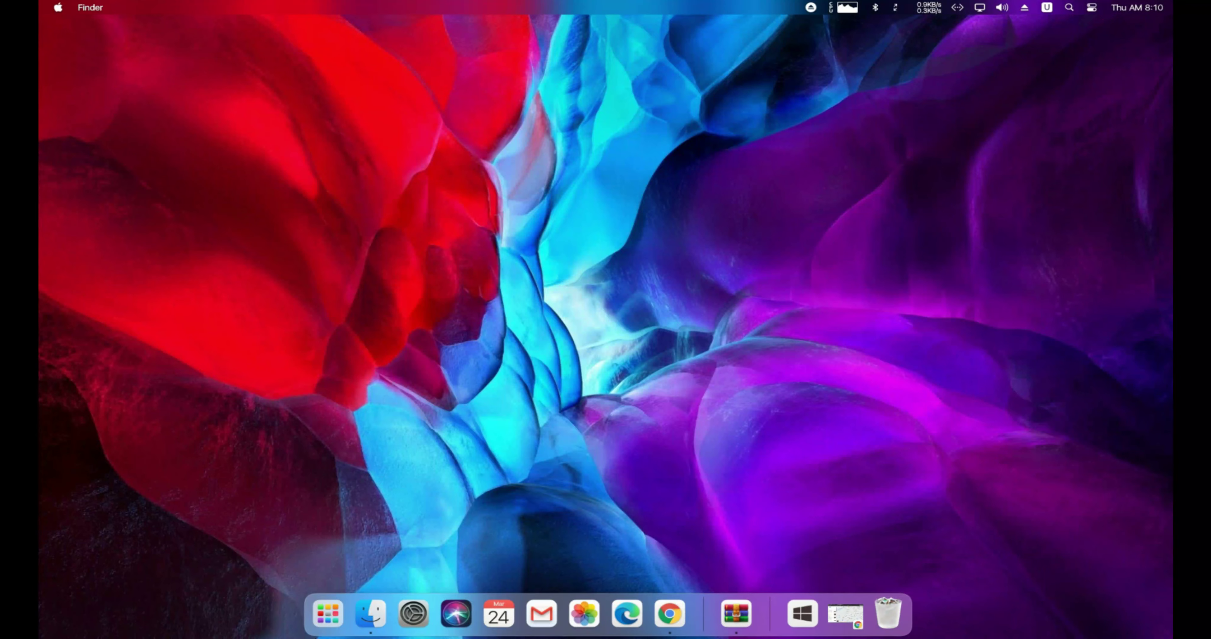
In the scraper console, accept scrolling time 1 and name the output file out2.
{"action": "left_click", "coordinate": [368, 603]}
{"action": "mouse_move", "coordinate": [370, 613]}
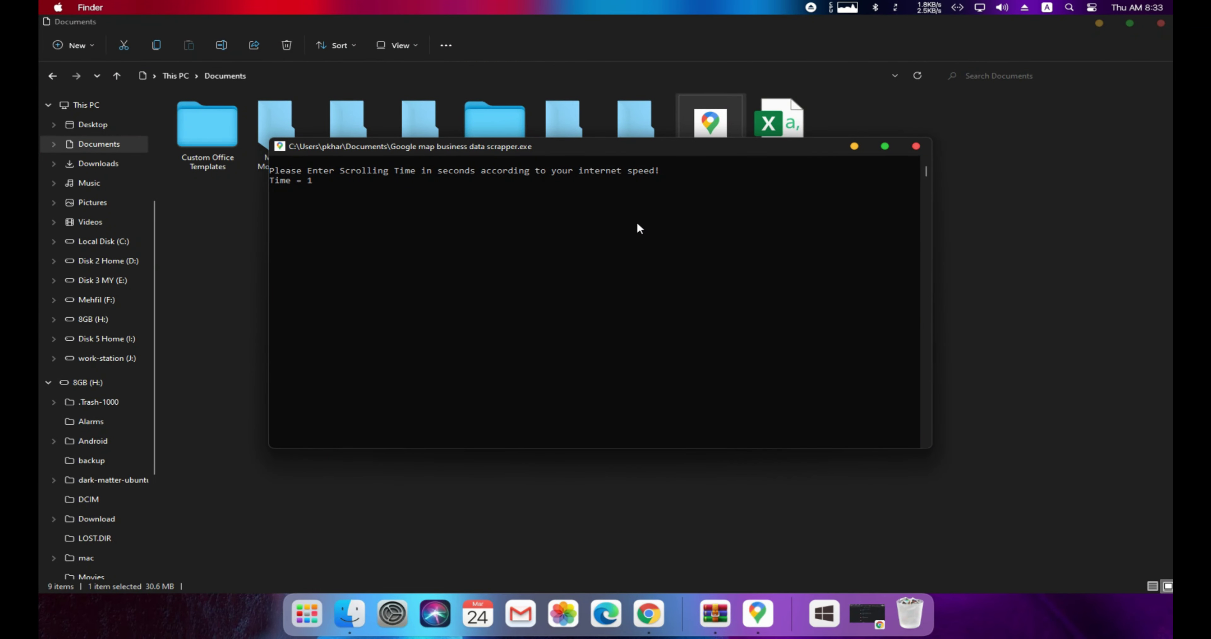
{"action": "key", "text": "Return"}
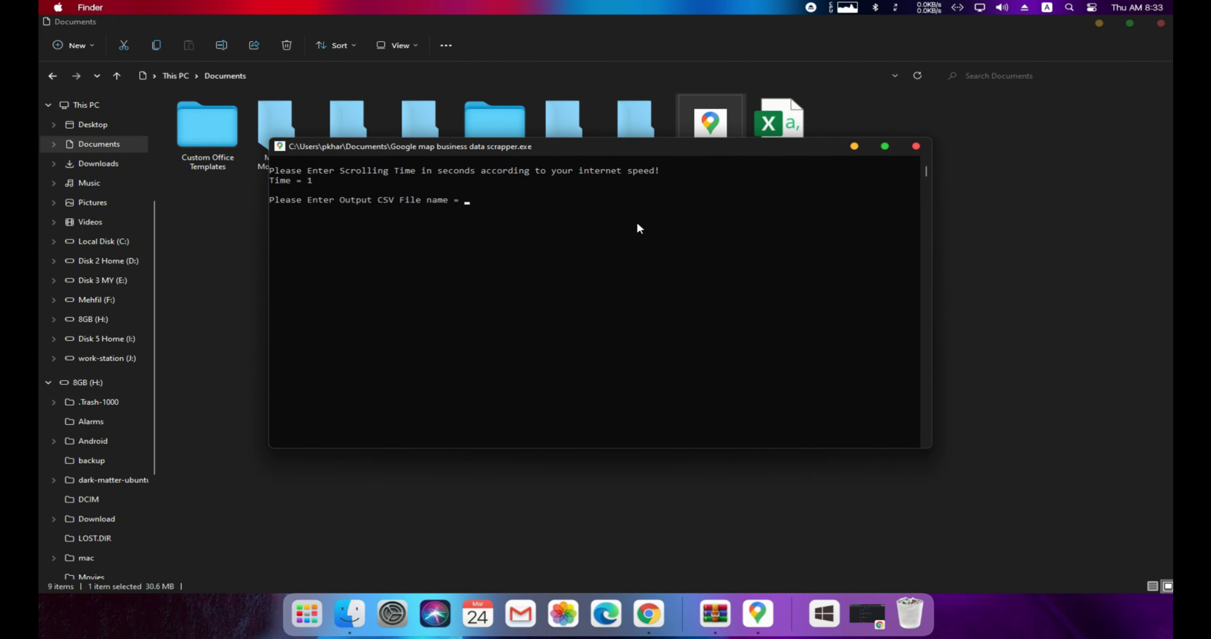
{"action": "type", "text": "out"}
{"action": "type", "text": "2"}
{"action": "key", "text": "Return"}
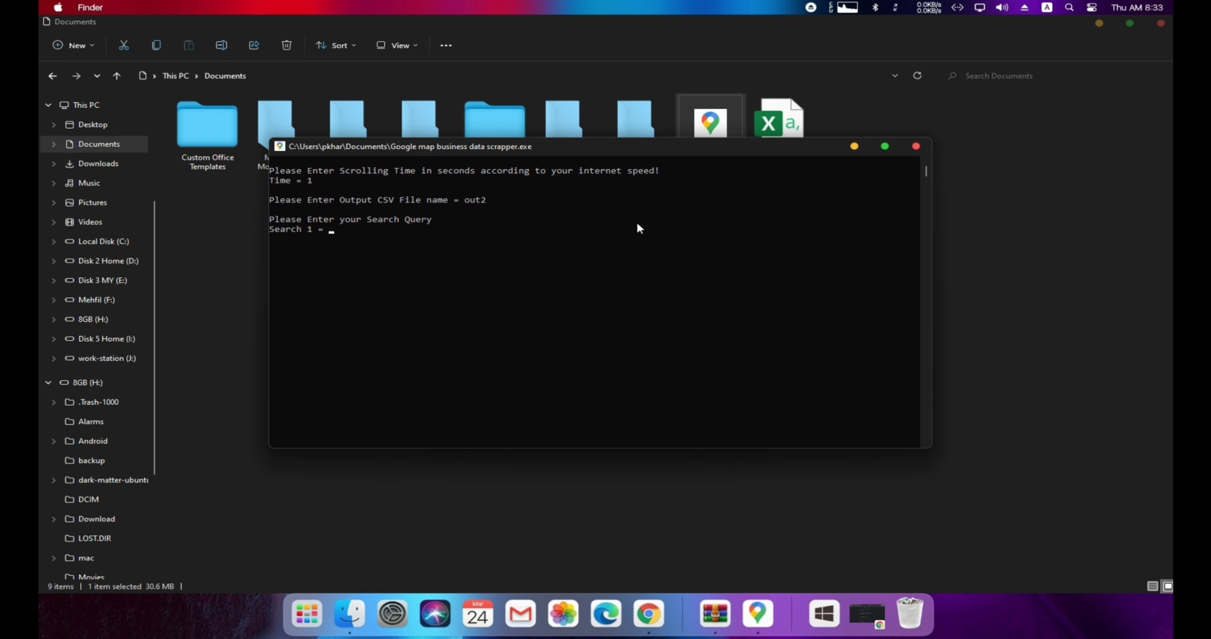
Enter the corrected query 'fuel pumps in lahore', then 'done' to start scraping.
{"action": "type", "text": "fuelpumps"}
{"action": "type", "text": " in lahore"}
{"action": "key", "text": "Left"}
{"action": "key", "text": "Left"}
{"action": "key", "text": "Left"}
{"action": "key", "text": "Left"}
{"action": "key", "text": "Left"}
{"action": "key", "text": "Left"}
{"action": "key", "text": "Left"}
{"action": "key", "text": "Left"}
{"action": "key", "text": "Left"}
{"action": "key", "text": "Left"}
{"action": "key", "text": "Left"}
{"action": "key", "text": "Left"}
{"action": "type", "text": "e"}
{"action": "key", "text": "Left"}
{"action": "key", "text": "Left"}
{"action": "key", "text": "Left"}
{"action": "key", "text": "BackSpace"}
{"action": "type", "text": "e"}
{"action": "key", "text": "Delete"}
{"action": "key", "text": "Return"}
{"action": "type", "text": "d"}
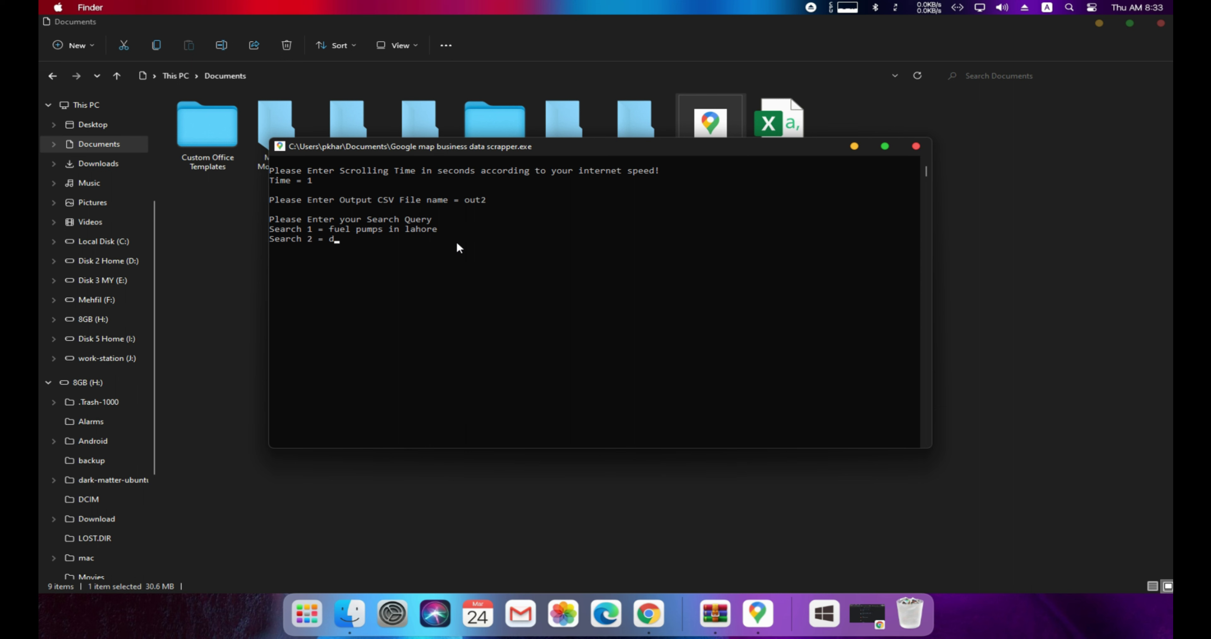
{"action": "type", "text": "one"}
{"action": "key", "text": "Return"}
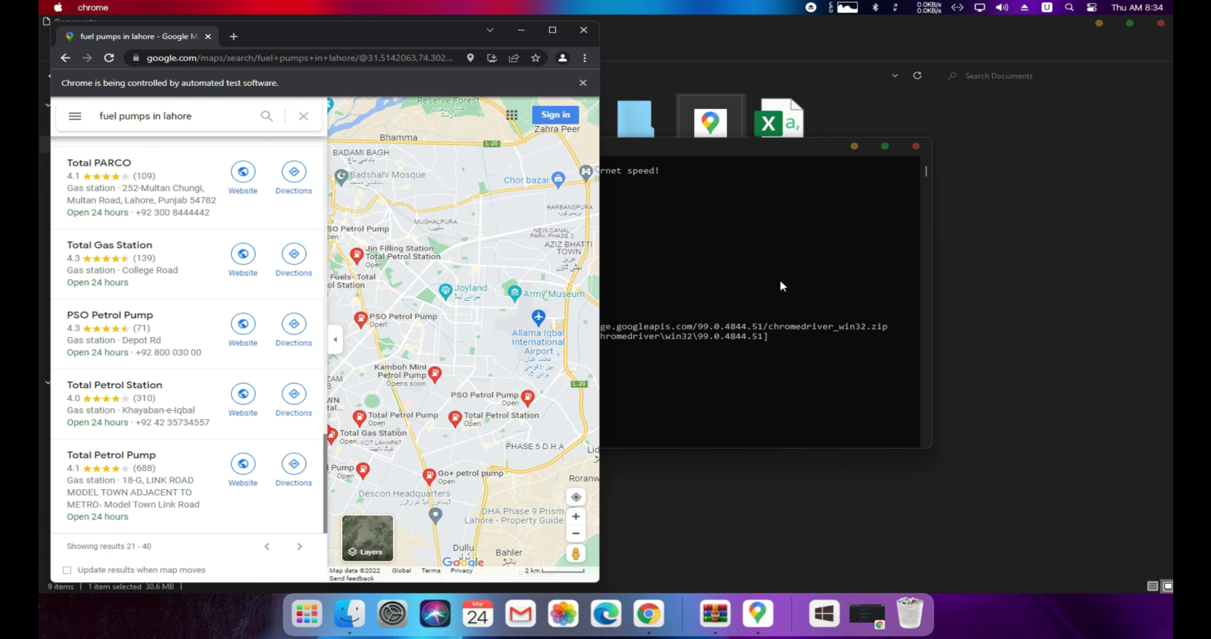
Bring the scraper console forward and wait for 'Scraping Done Successfully!' after 13 pages.
{"action": "left_click", "coordinate": [717, 367]}
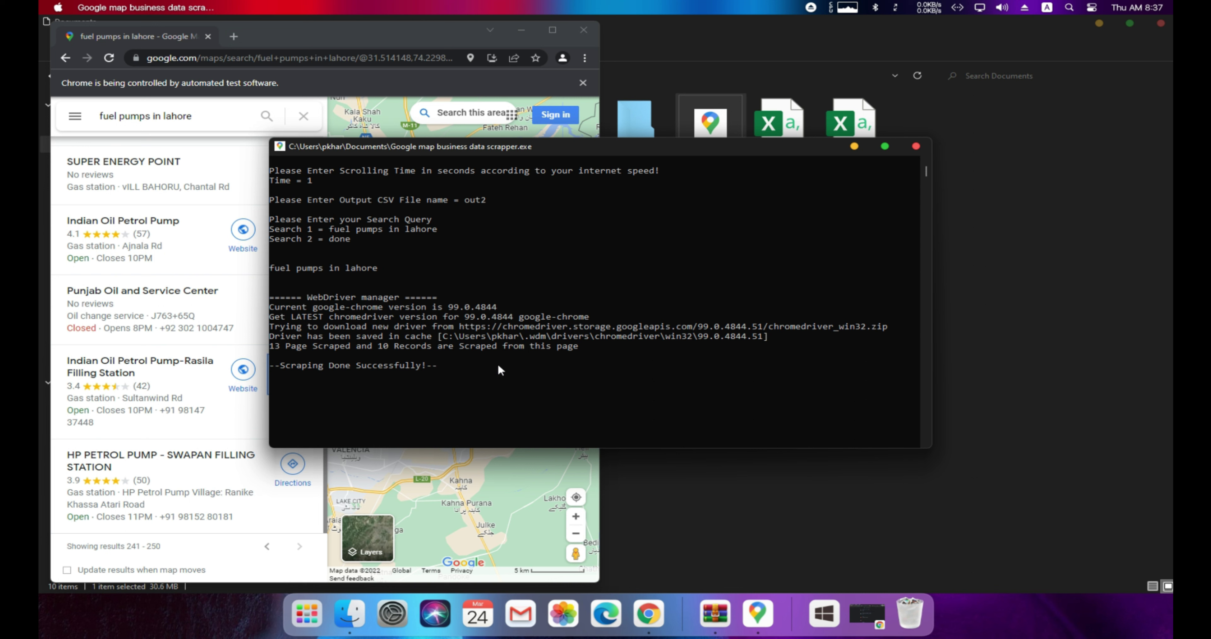
Move the console aside and open out2.csv from Documents in Excel.
{"action": "left_click_drag", "start_coordinate": [774, 153], "coordinate": [781, 226]}
{"action": "left_click", "coordinate": [849, 160]}
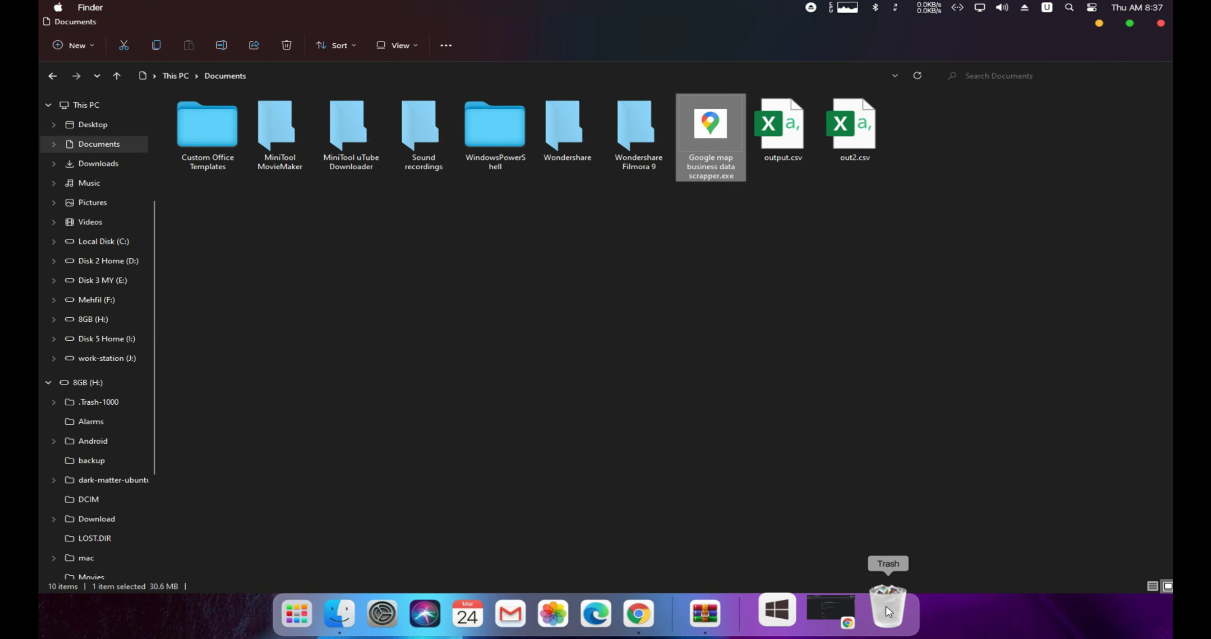
{"action": "left_click", "coordinate": [860, 144]}
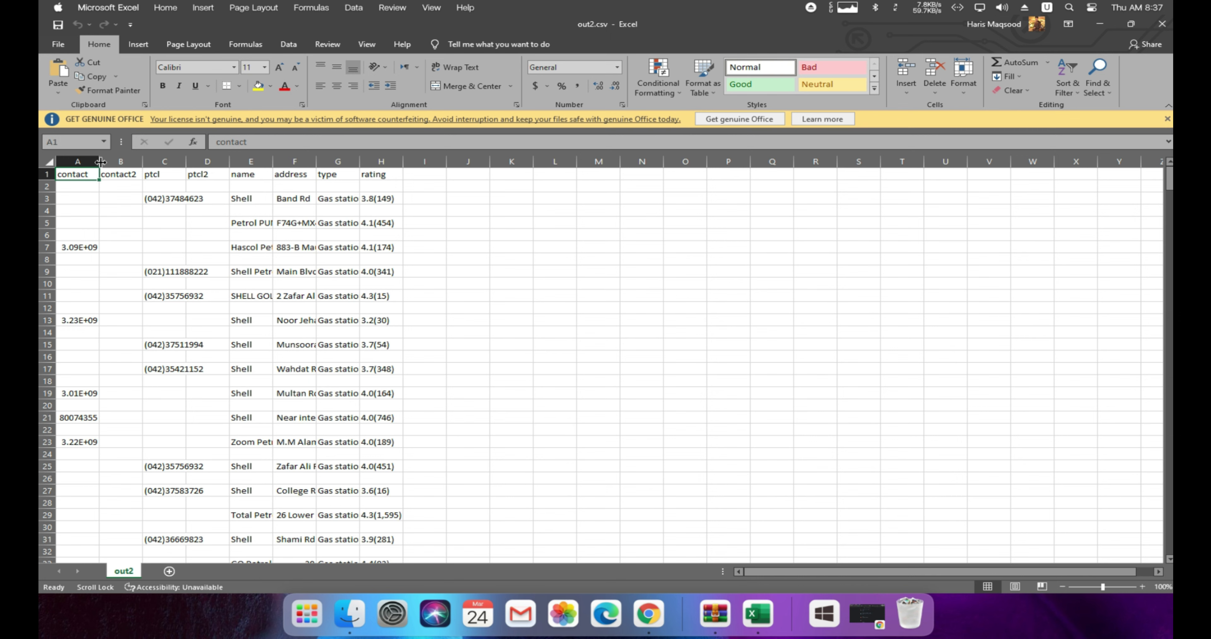
Widen the contact column A, scroll the listings and select the whole column.
{"action": "mouse_move", "coordinate": [99, 164]}
{"action": "left_mouse_down"}
{"action": "mouse_move", "coordinate": [184, 164]}
{"action": "mouse_move", "coordinate": [157, 164]}
{"action": "left_mouse_up"}
{"action": "scroll", "coordinate": [108, 310], "scroll_direction": "down", "scroll_amount": 1}
{"action": "scroll", "coordinate": [108, 369], "scroll_direction": "down", "scroll_amount": 5}
{"action": "scroll", "coordinate": [100, 383], "scroll_direction": "down", "scroll_amount": 2}
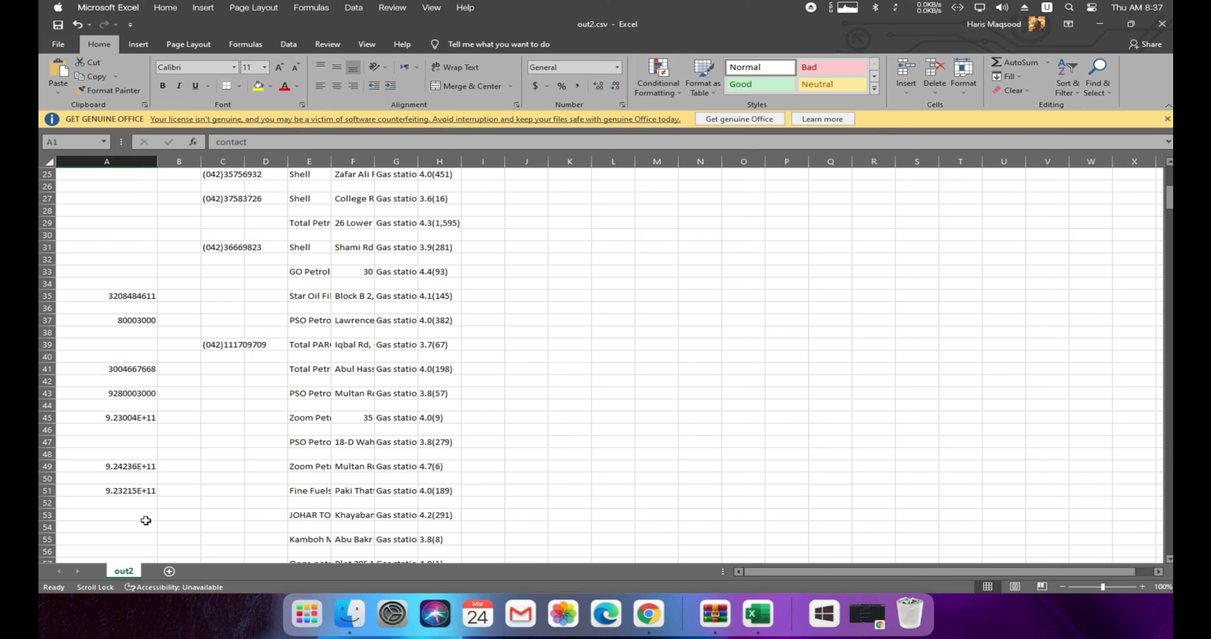
{"action": "left_click", "coordinate": [121, 156]}
{"action": "left_click", "coordinate": [122, 157]}
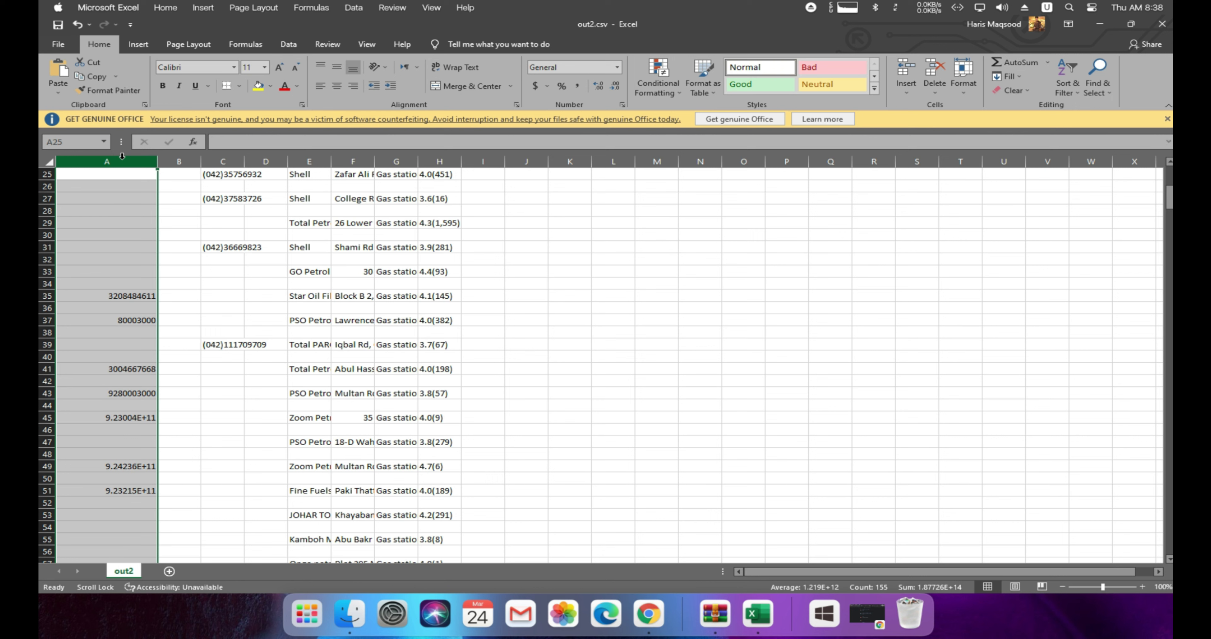
Apply the Custom number format 0 to column A so numbers show as full digits.
{"action": "key", "text": "ctrl+1"}
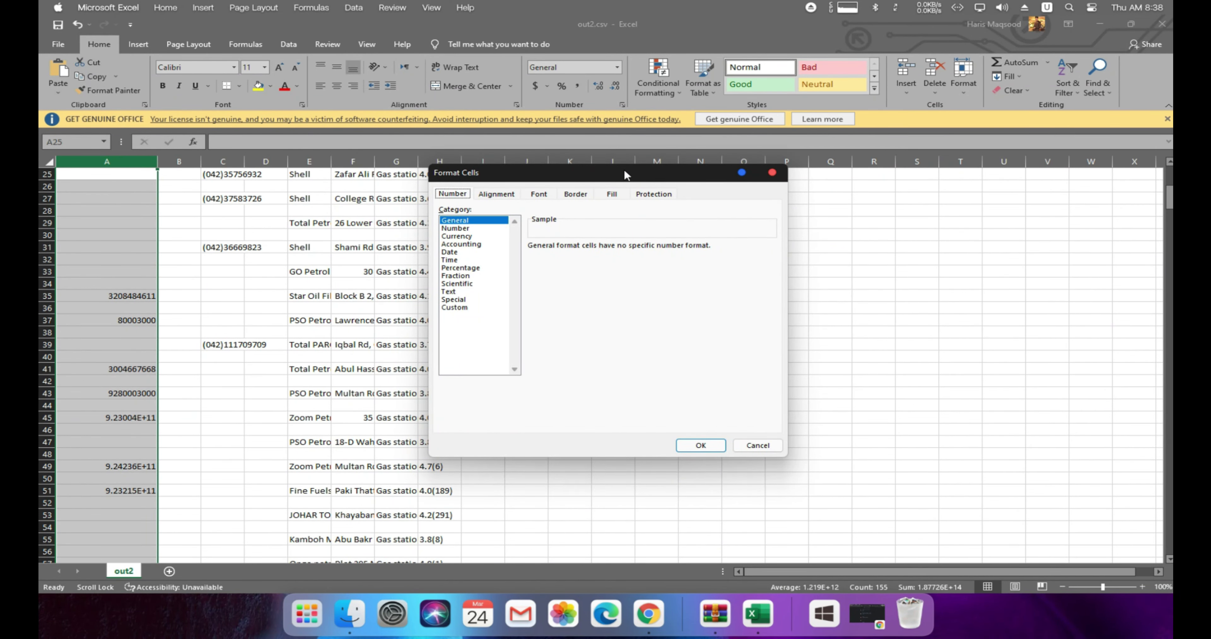
{"action": "left_click_drag", "start_coordinate": [627, 169], "coordinate": [523, 154]}
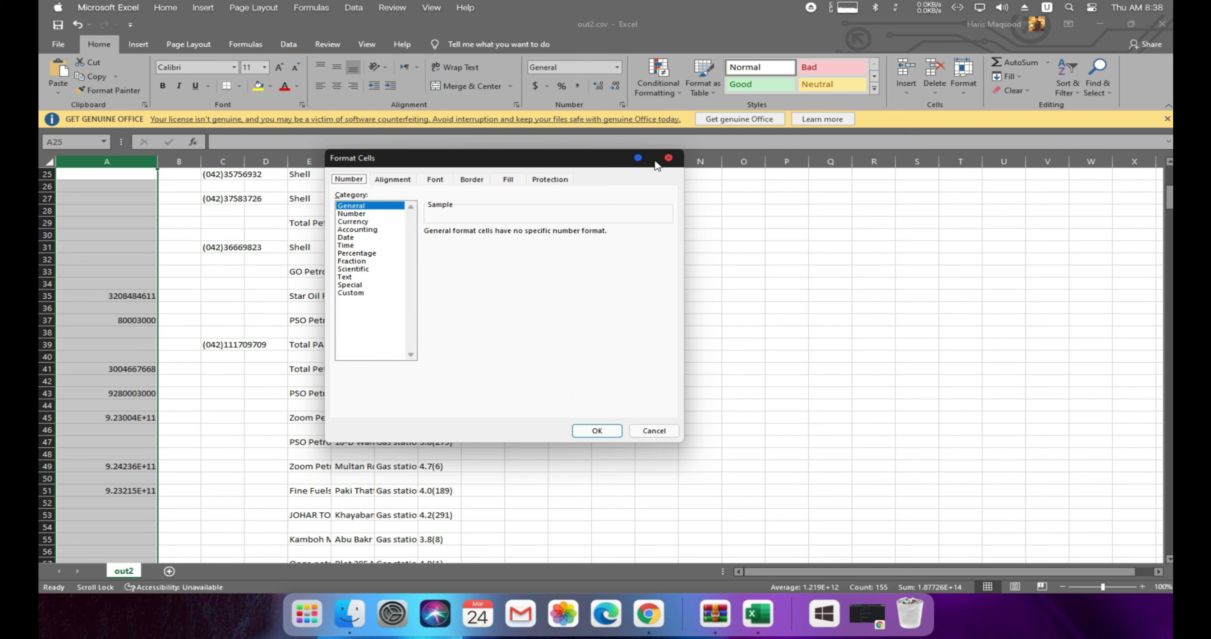
{"action": "left_click", "coordinate": [351, 294]}
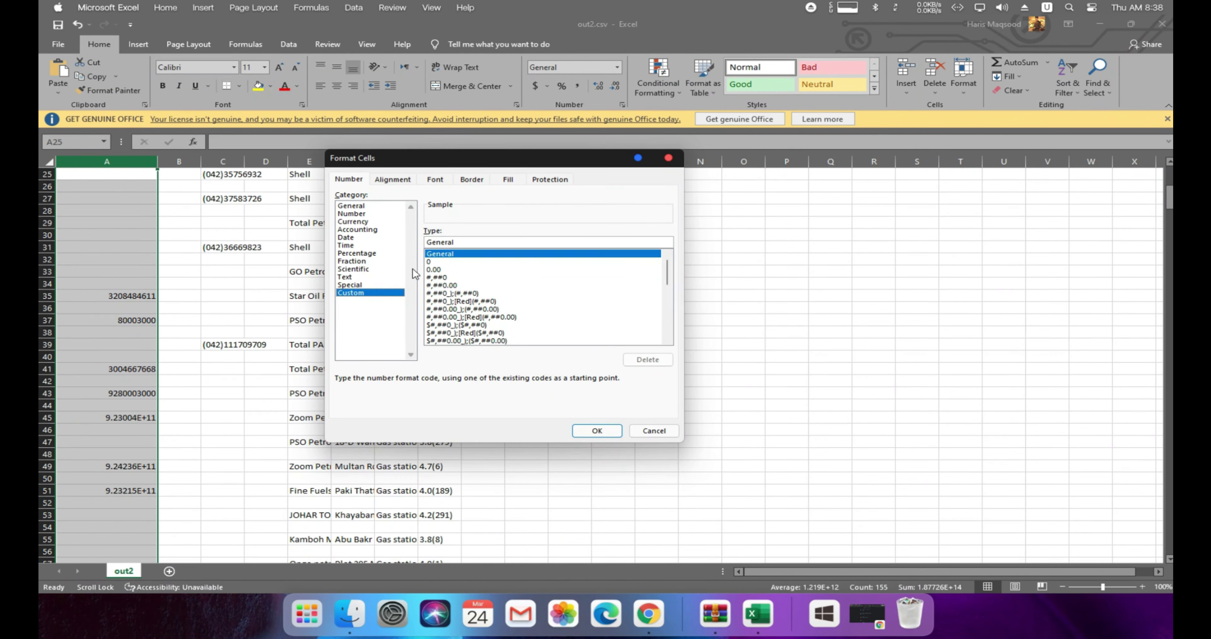
{"action": "left_click", "coordinate": [431, 262]}
{"action": "left_click", "coordinate": [597, 430]}
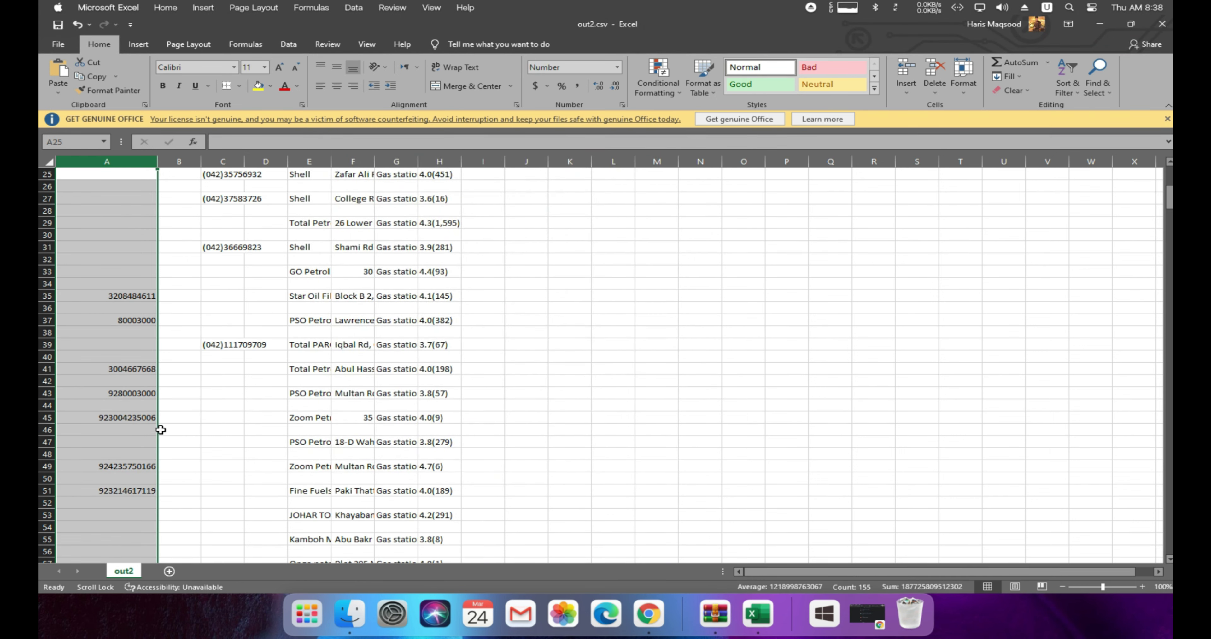
Check the contact numbers in A59, A65 and A67 and the station name in E67.
{"action": "scroll", "coordinate": [151, 435], "scroll_direction": "down", "scroll_amount": 4}
{"action": "left_click", "coordinate": [126, 443]}
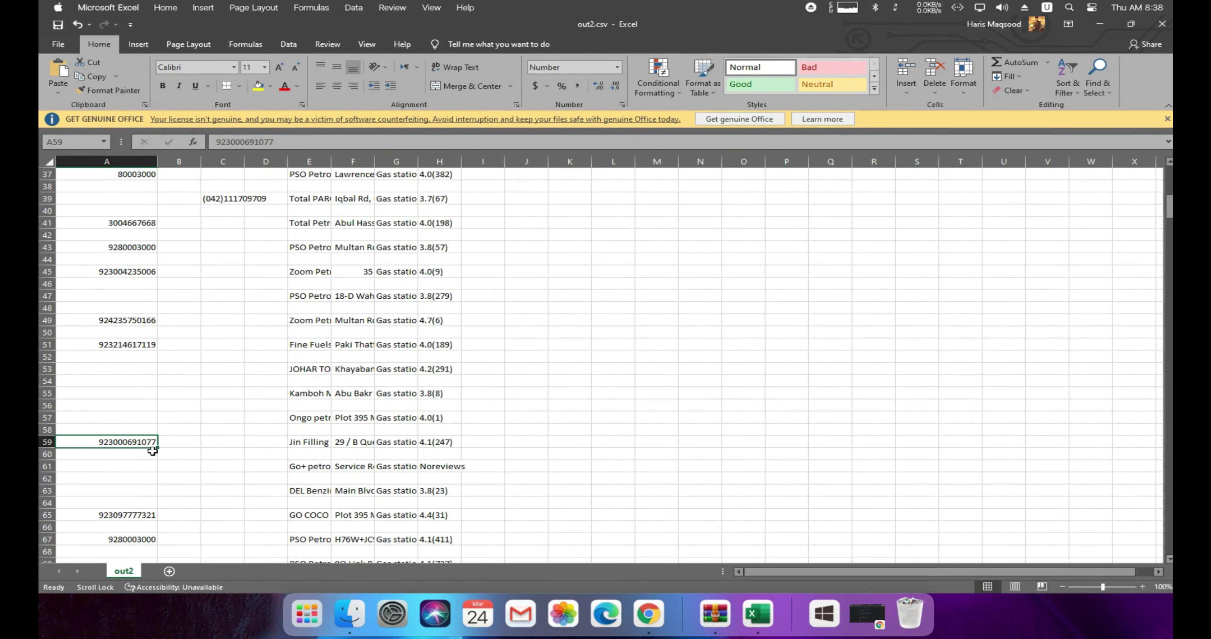
{"action": "scroll", "coordinate": [150, 465], "scroll_direction": "down", "scroll_amount": 3}
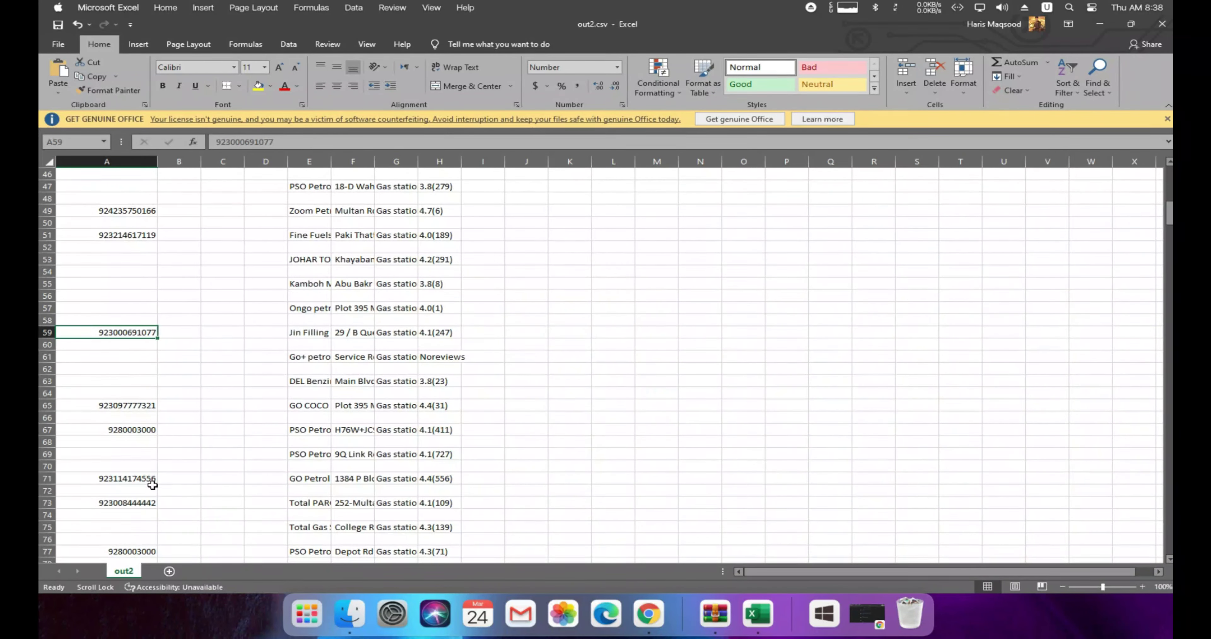
{"action": "left_click", "coordinate": [115, 409]}
{"action": "left_click", "coordinate": [137, 435]}
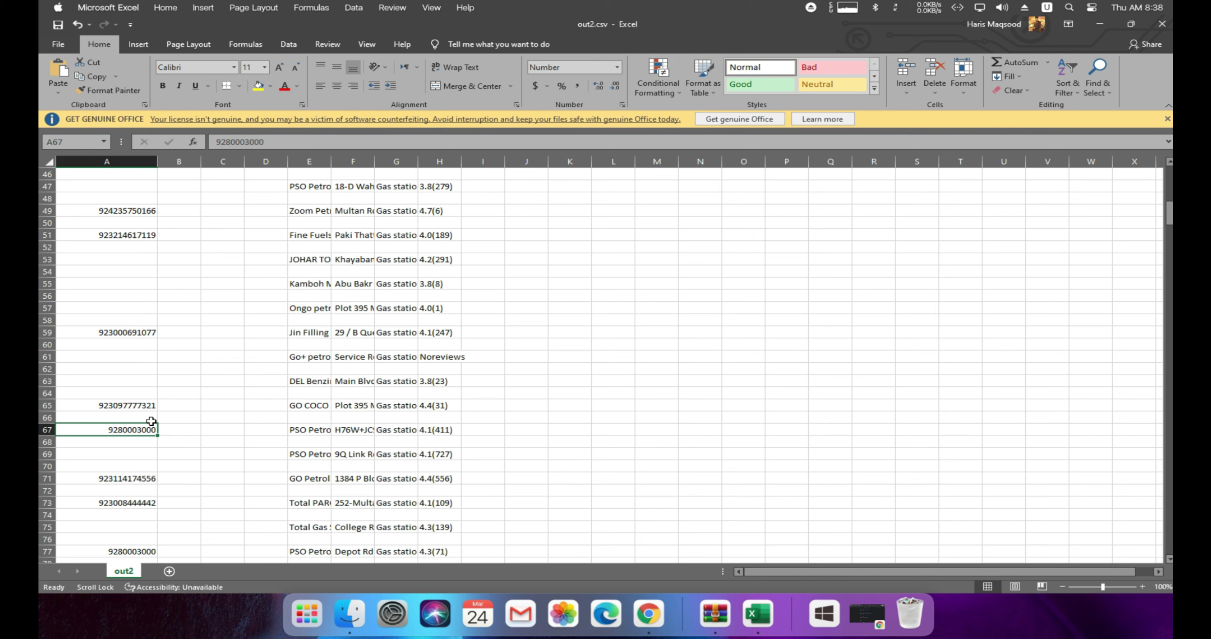
{"action": "left_click", "coordinate": [302, 432]}
Widen column E for fuller station names and recheck contacts in A67, A65 and A59.
{"action": "left_click_drag", "start_coordinate": [328, 162], "coordinate": [355, 163]}
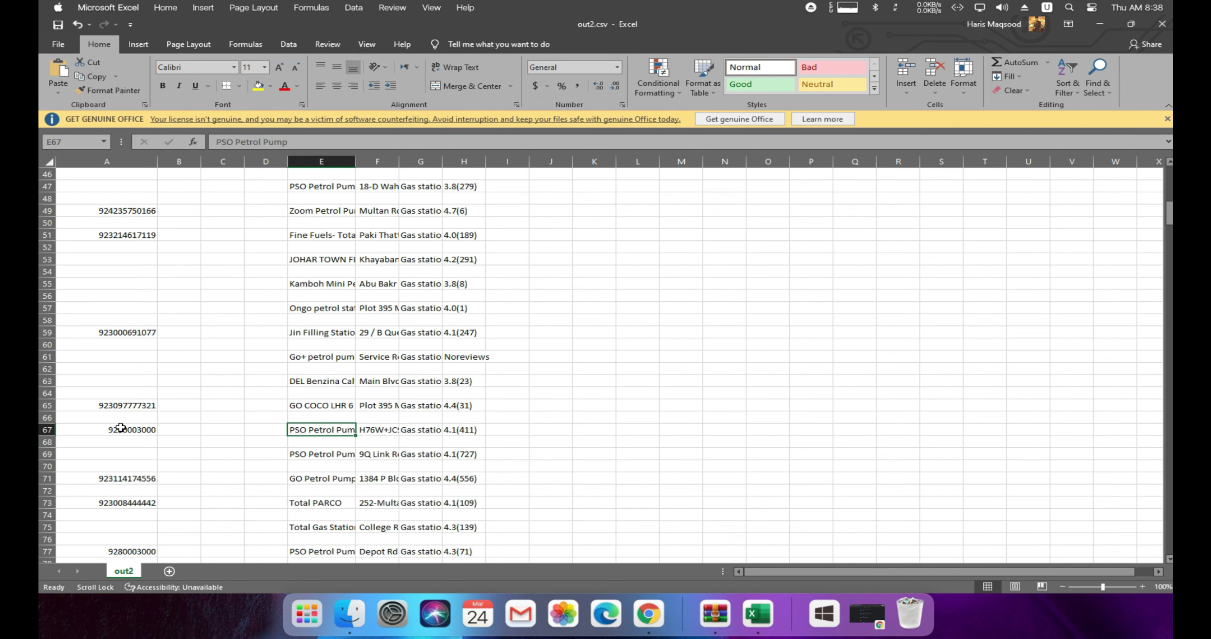
{"action": "left_click", "coordinate": [117, 433]}
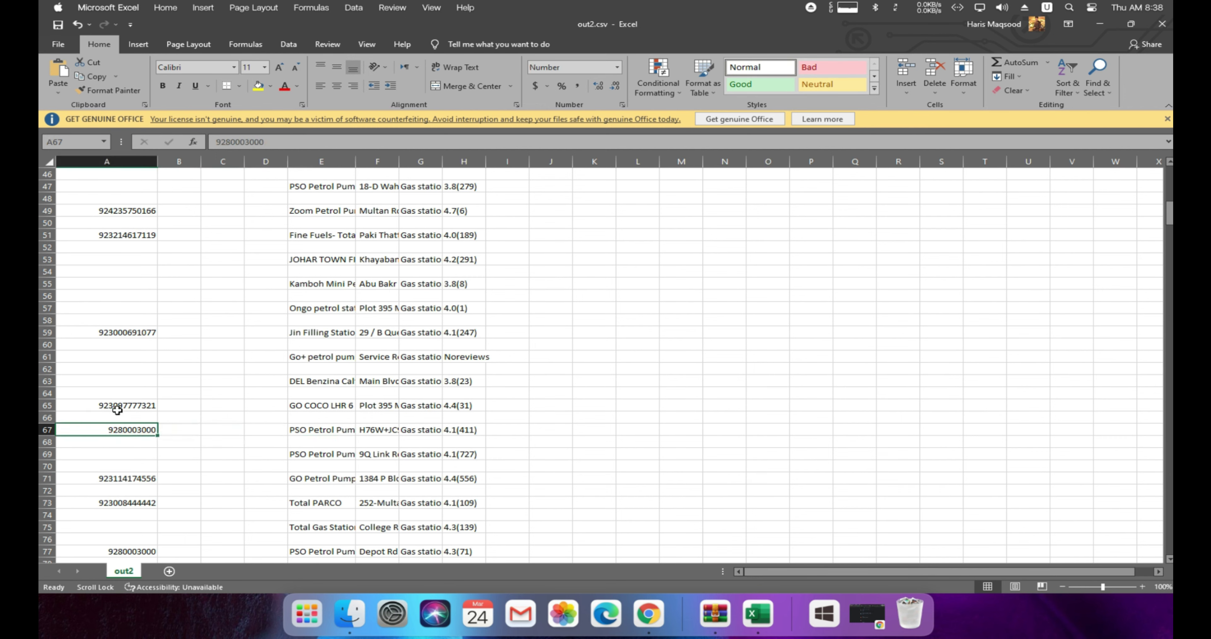
{"action": "left_click", "coordinate": [118, 407]}
{"action": "left_click", "coordinate": [137, 330]}
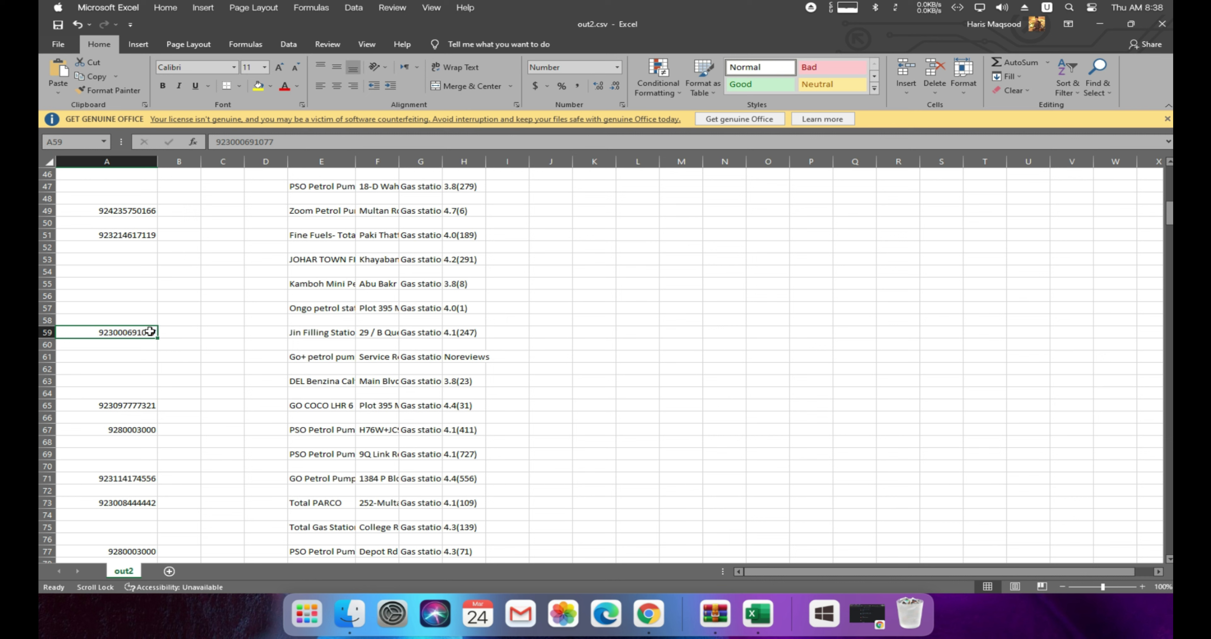
{"action": "left_click", "coordinate": [151, 431]}
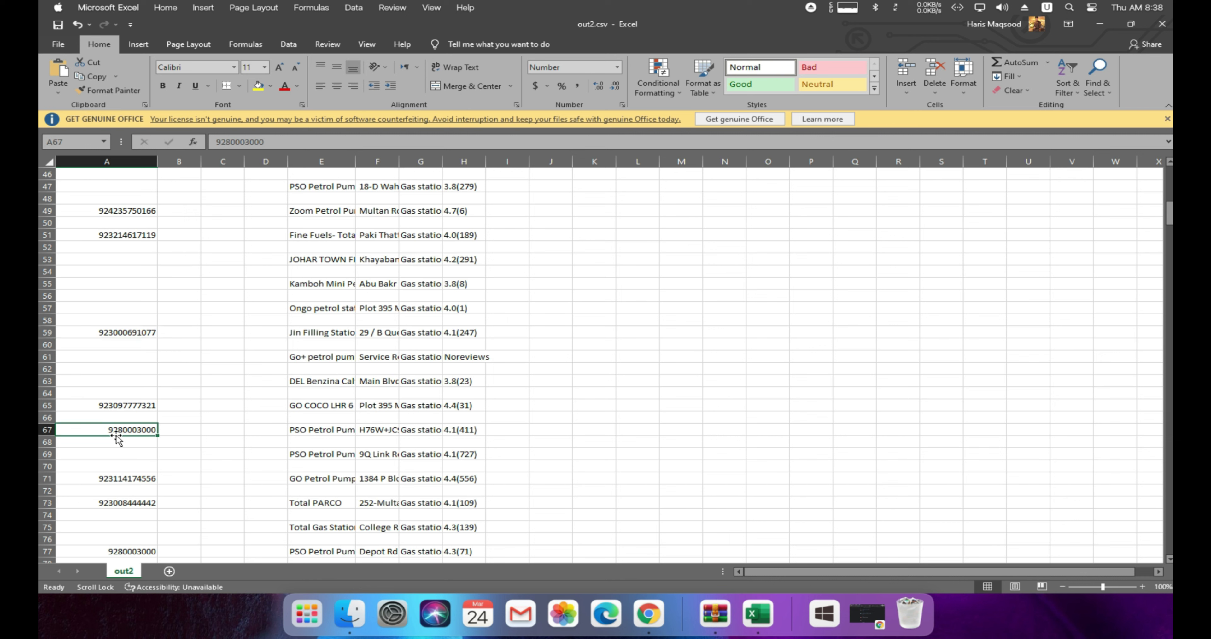
{"action": "scroll", "coordinate": [157, 473], "scroll_direction": "down", "scroll_amount": 6}
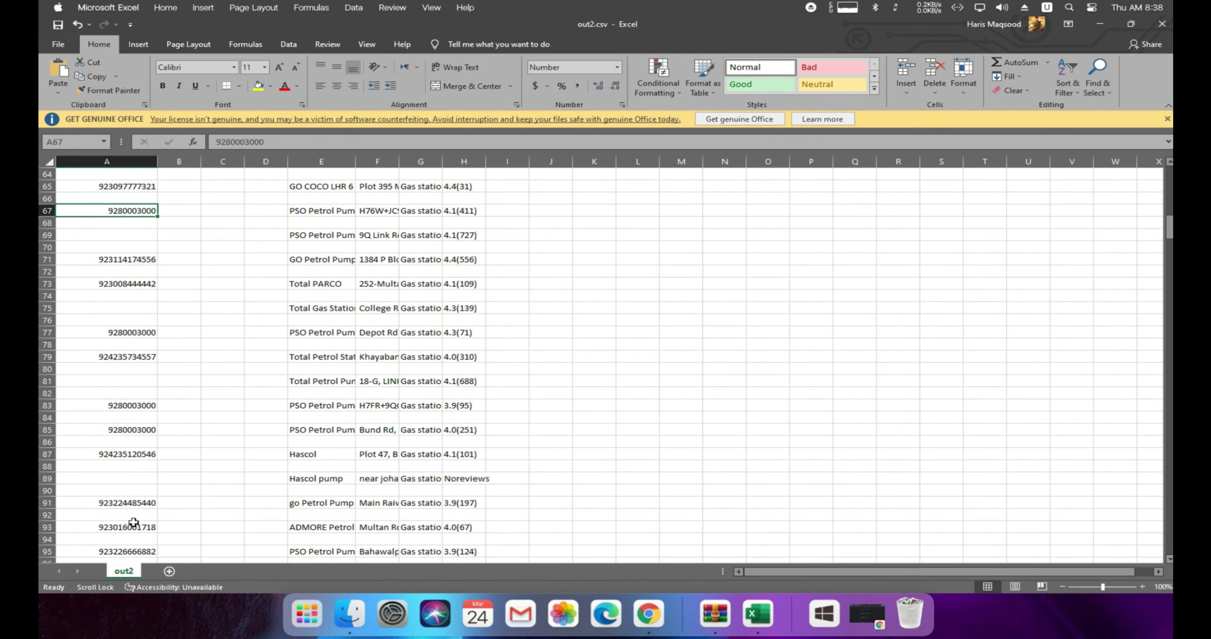
{"action": "scroll", "coordinate": [134, 523], "scroll_direction": "down", "scroll_amount": 7}
{"action": "scroll", "coordinate": [165, 504], "scroll_direction": "up", "scroll_amount": 15}
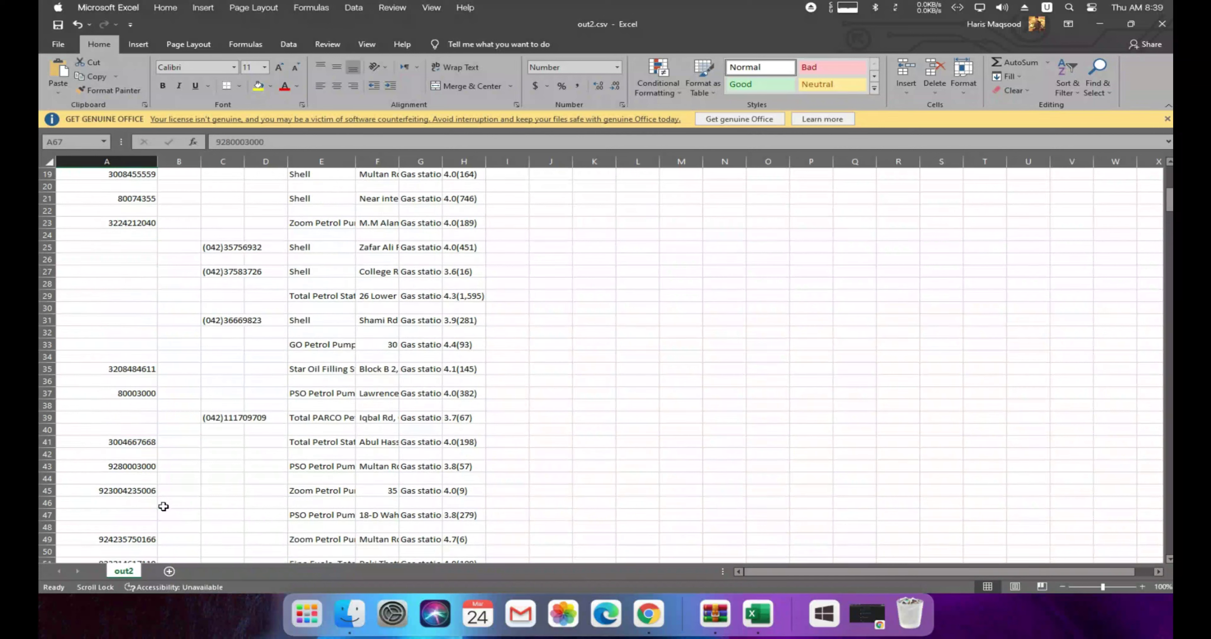
{"action": "scroll", "coordinate": [164, 504], "scroll_direction": "up", "scroll_amount": 13}
{"action": "scroll", "coordinate": [221, 232], "scroll_direction": "down", "scroll_amount": 1}
{"action": "scroll", "coordinate": [252, 284], "scroll_direction": "down", "scroll_amount": 16}
{"action": "scroll", "coordinate": [238, 386], "scroll_direction": "down", "scroll_amount": 13}
{"action": "scroll", "coordinate": [238, 399], "scroll_direction": "down", "scroll_amount": 9}
{"action": "scroll", "coordinate": [249, 407], "scroll_direction": "up", "scroll_amount": 9}
{"action": "scroll", "coordinate": [257, 413], "scroll_direction": "up", "scroll_amount": 15}
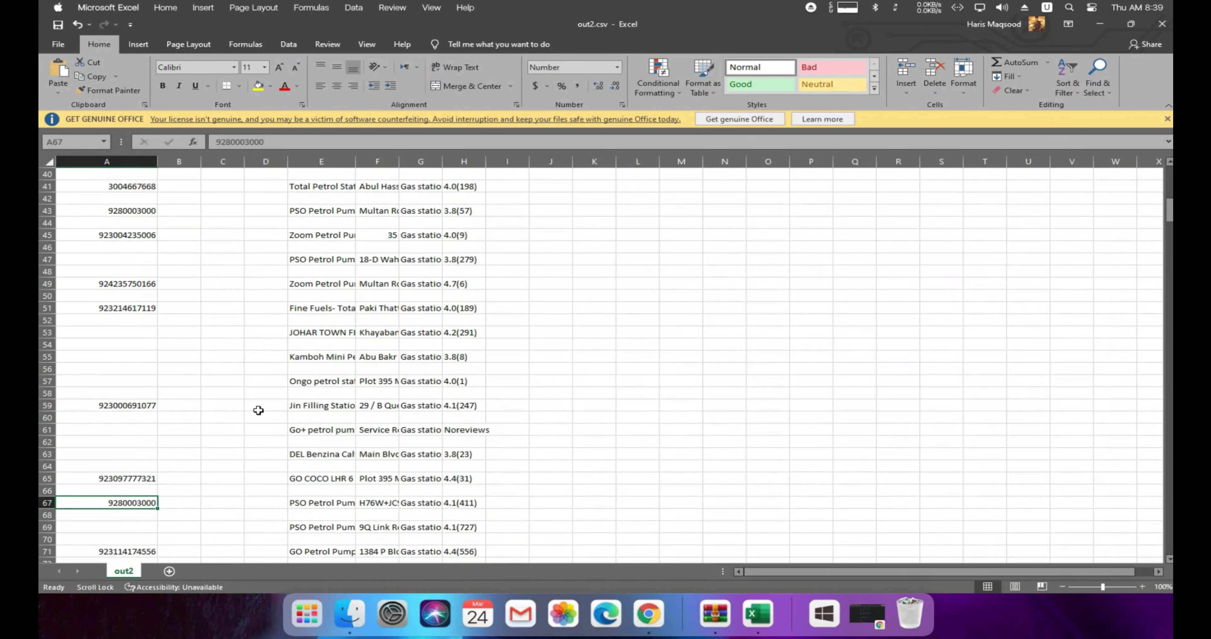
{"action": "scroll", "coordinate": [258, 410], "scroll_direction": "up", "scroll_amount": 15}
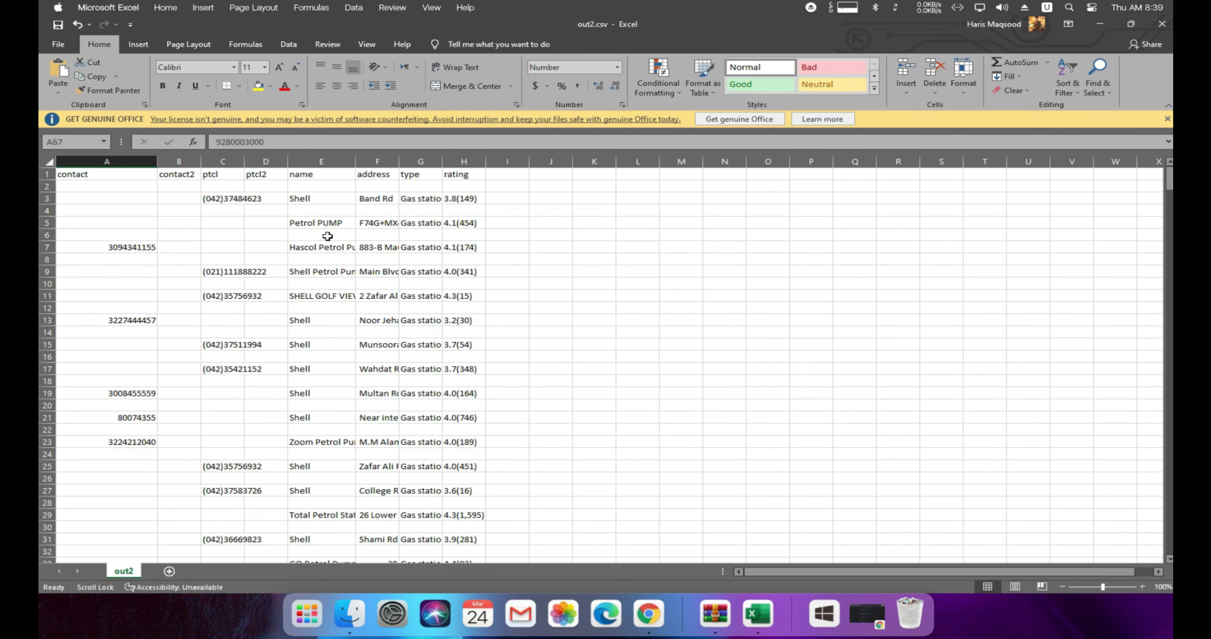
{"action": "left_click", "coordinate": [319, 211]}
{"action": "left_click", "coordinate": [315, 261]}
{"action": "left_click", "coordinate": [323, 284]}
{"action": "left_click", "coordinate": [320, 311]}
{"action": "left_click", "coordinate": [322, 334]}
{"action": "left_click", "coordinate": [325, 356]}
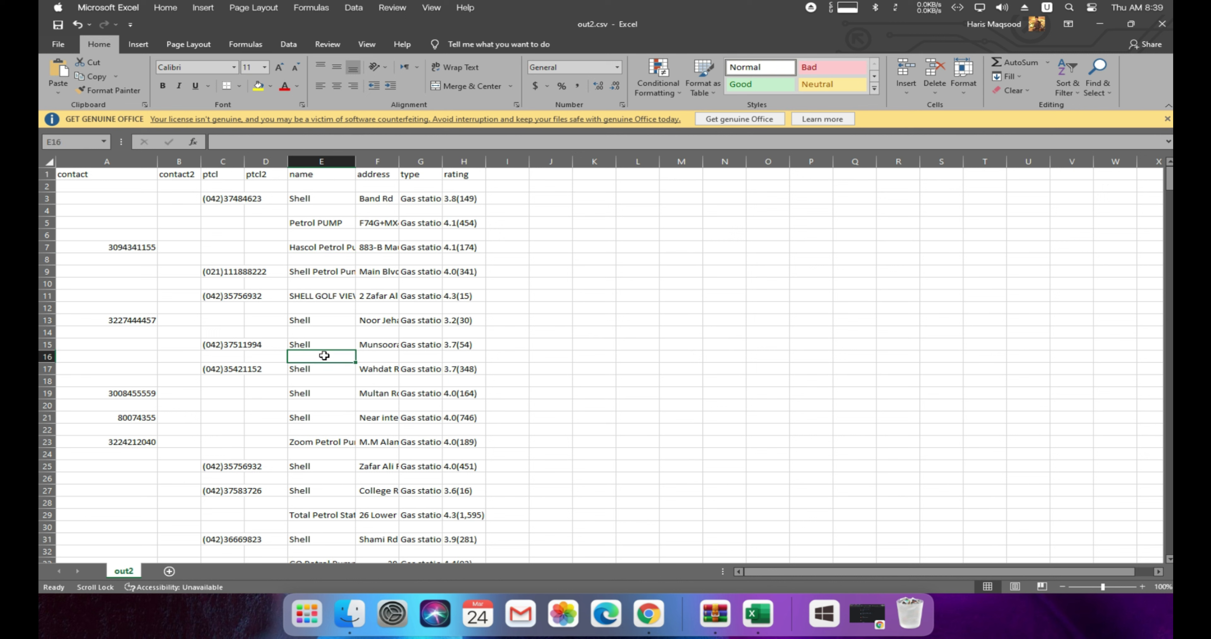
{"action": "left_click", "coordinate": [325, 381]}
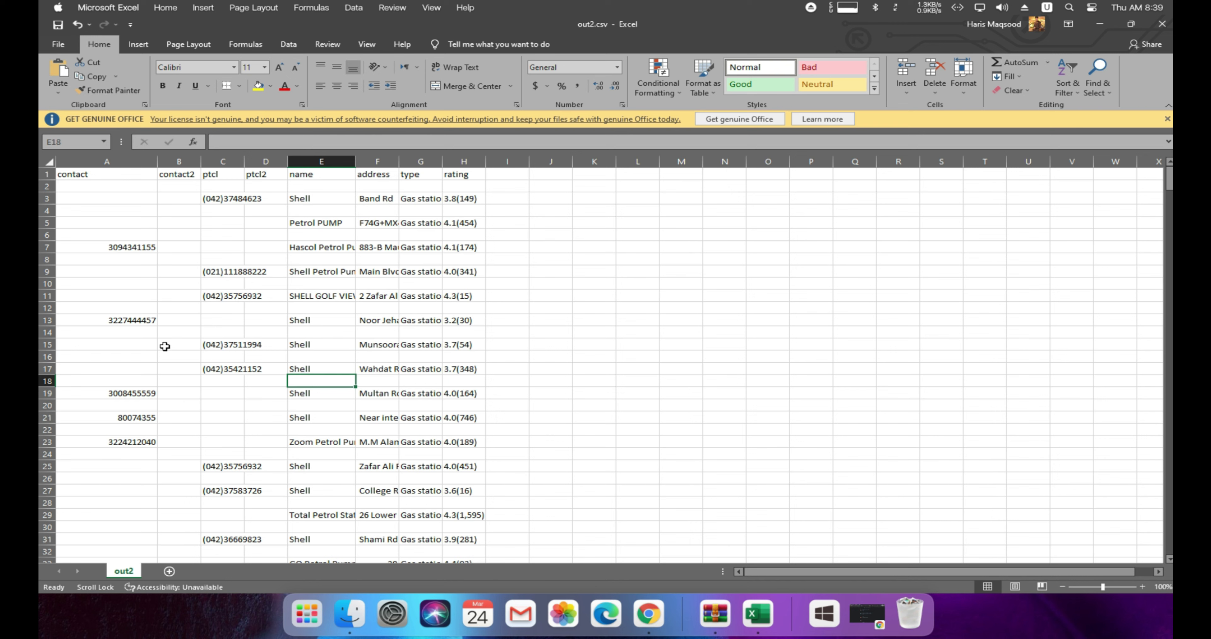
{"action": "left_click", "coordinate": [112, 351]}
{"action": "left_click", "coordinate": [123, 285]}
{"action": "left_click_drag", "start_coordinate": [125, 305], "coordinate": [134, 272]}
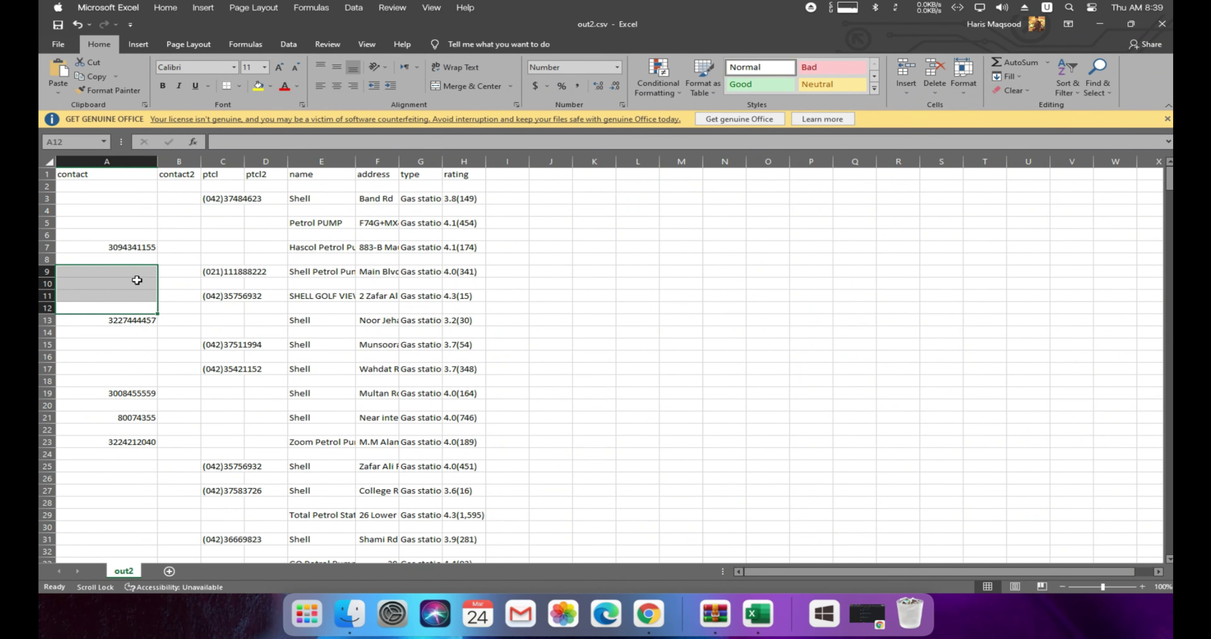
{"action": "left_click", "coordinate": [139, 274]}
{"action": "left_click", "coordinate": [229, 275]}
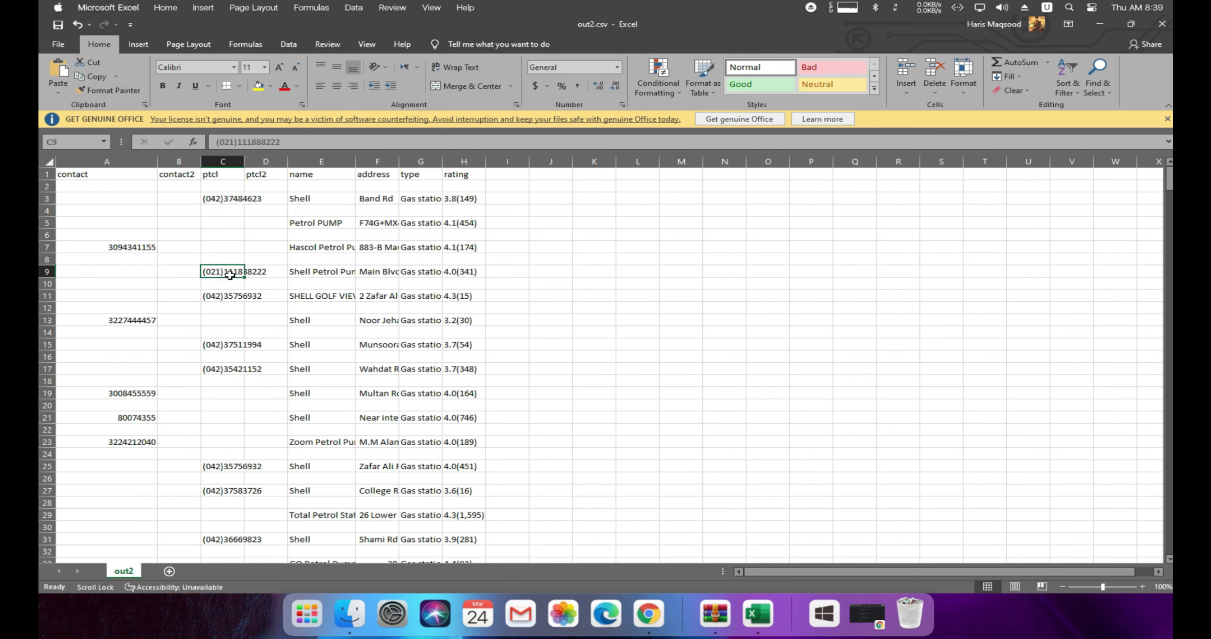
{"action": "left_click", "coordinate": [147, 275]}
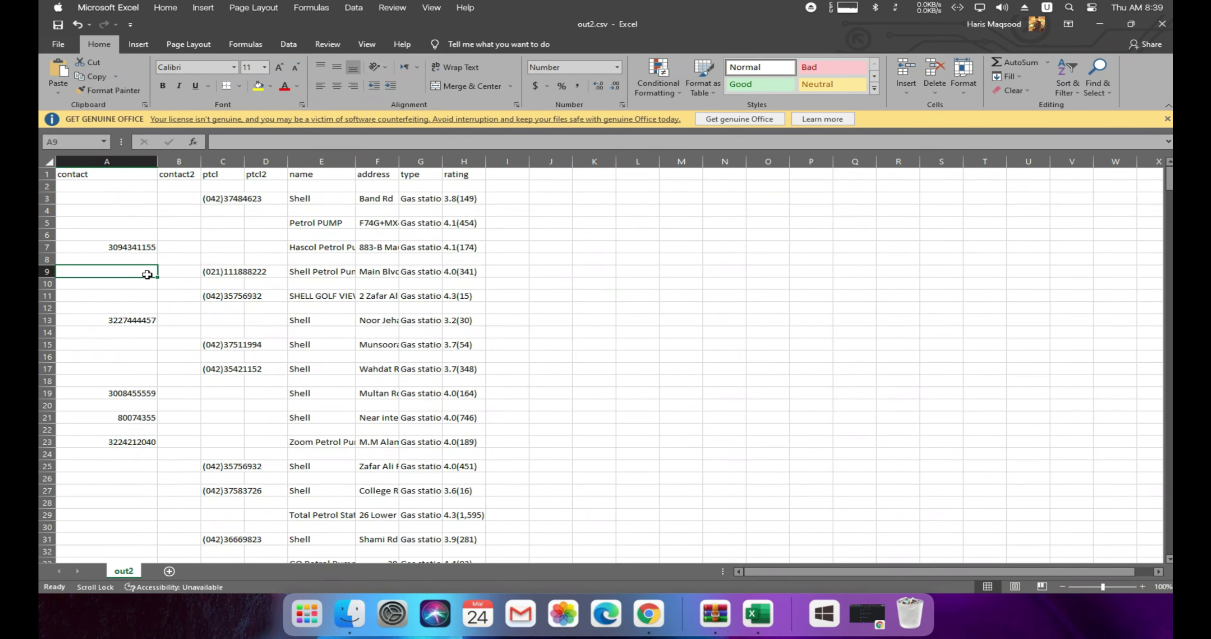
{"action": "left_click", "coordinate": [142, 260]}
{"action": "left_click", "coordinate": [147, 285]}
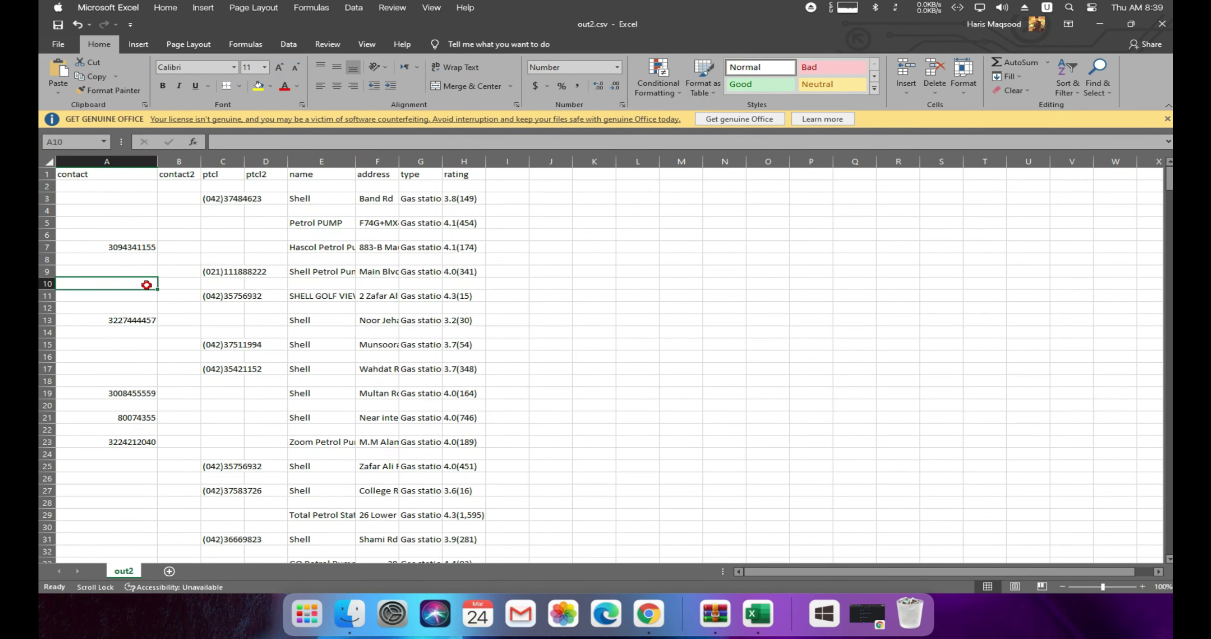
{"action": "mouse_move", "coordinate": [153, 285]}
{"action": "left_mouse_down"}
{"action": "mouse_move", "coordinate": [423, 285]}
{"action": "mouse_move", "coordinate": [479, 258]}
{"action": "mouse_move", "coordinate": [114, 257]}
{"action": "left_mouse_up"}
{"action": "left_click_drag", "start_coordinate": [470, 223], "coordinate": [301, 223]}
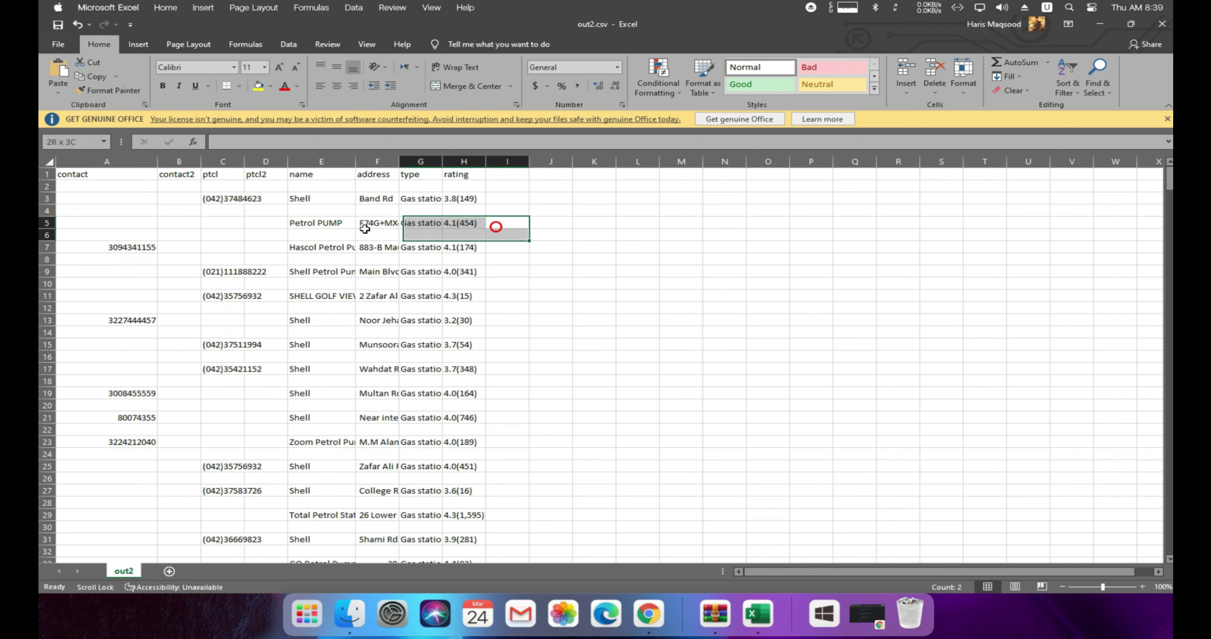
{"action": "left_click", "coordinate": [282, 233]}
{"action": "left_click_drag", "start_coordinate": [479, 235], "coordinate": [74, 238]}
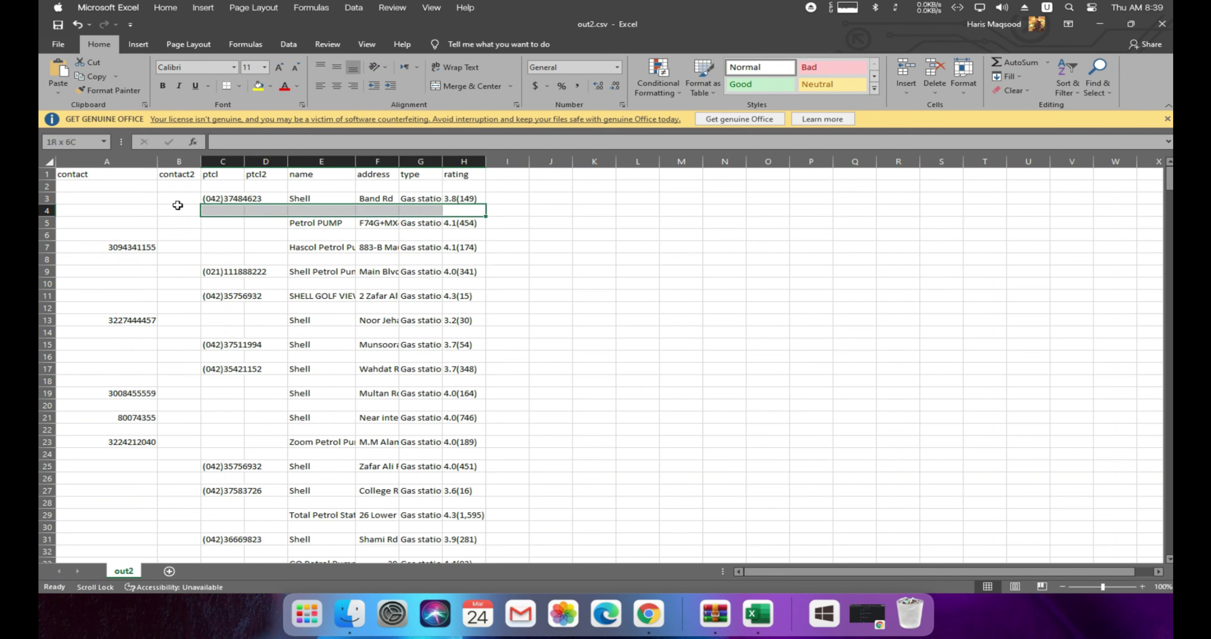
{"action": "left_click_drag", "start_coordinate": [469, 204], "coordinate": [81, 200]}
{"action": "left_click", "coordinate": [220, 213]}
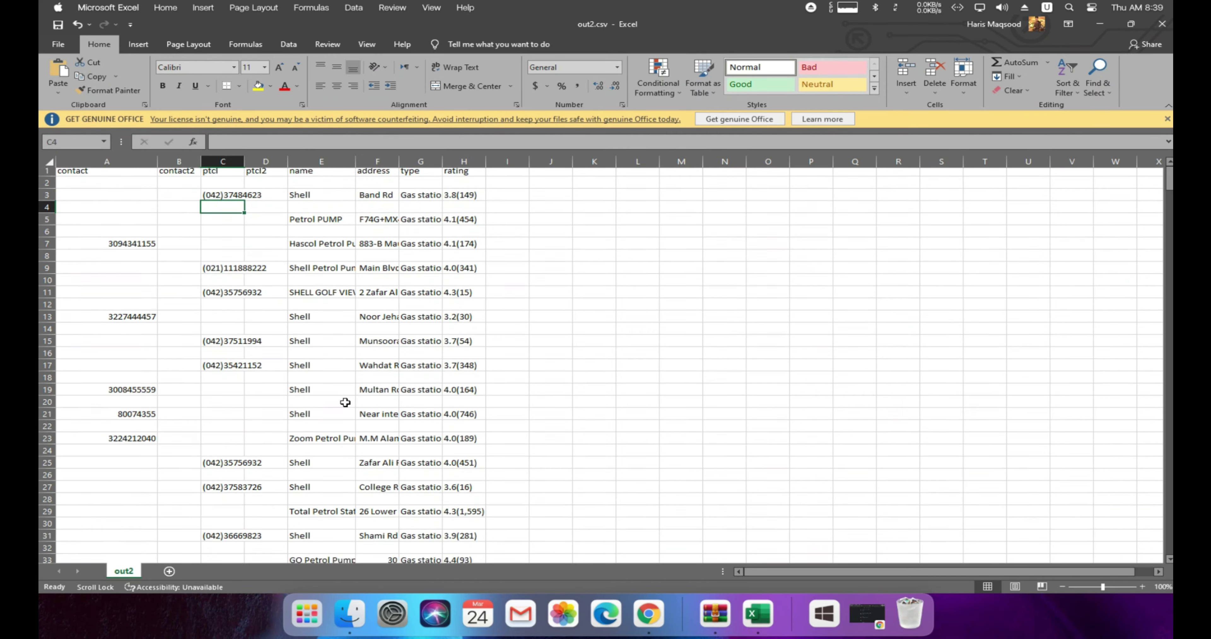
{"action": "scroll", "coordinate": [348, 400], "scroll_direction": "down", "scroll_amount": 12}
{"action": "scroll", "coordinate": [282, 404], "scroll_direction": "down", "scroll_amount": 12}
{"action": "scroll", "coordinate": [235, 411], "scroll_direction": "down", "scroll_amount": 13}
{"action": "scroll", "coordinate": [244, 414], "scroll_direction": "down", "scroll_amount": 13}
{"action": "scroll", "coordinate": [244, 414], "scroll_direction": "down", "scroll_amount": 12}
{"action": "scroll", "coordinate": [244, 415], "scroll_direction": "down", "scroll_amount": 13}
{"action": "scroll", "coordinate": [282, 415], "scroll_direction": "down", "scroll_amount": 12}
{"action": "scroll", "coordinate": [316, 416], "scroll_direction": "down", "scroll_amount": 10}
{"action": "scroll", "coordinate": [316, 418], "scroll_direction": "down", "scroll_amount": 10}
{"action": "scroll", "coordinate": [268, 472], "scroll_direction": "down", "scroll_amount": 10}
{"action": "scroll", "coordinate": [278, 493], "scroll_direction": "down", "scroll_amount": 10}
{"action": "scroll", "coordinate": [283, 486], "scroll_direction": "down", "scroll_amount": 6}
{"action": "scroll", "coordinate": [285, 484], "scroll_direction": "down", "scroll_amount": 6}
{"action": "scroll", "coordinate": [286, 484], "scroll_direction": "down", "scroll_amount": 5}
{"action": "scroll", "coordinate": [288, 483], "scroll_direction": "down", "scroll_amount": 5}
{"action": "scroll", "coordinate": [287, 483], "scroll_direction": "down", "scroll_amount": 9}
{"action": "scroll", "coordinate": [286, 480], "scroll_direction": "down", "scroll_amount": 10}
{"action": "scroll", "coordinate": [287, 479], "scroll_direction": "up", "scroll_amount": 5}
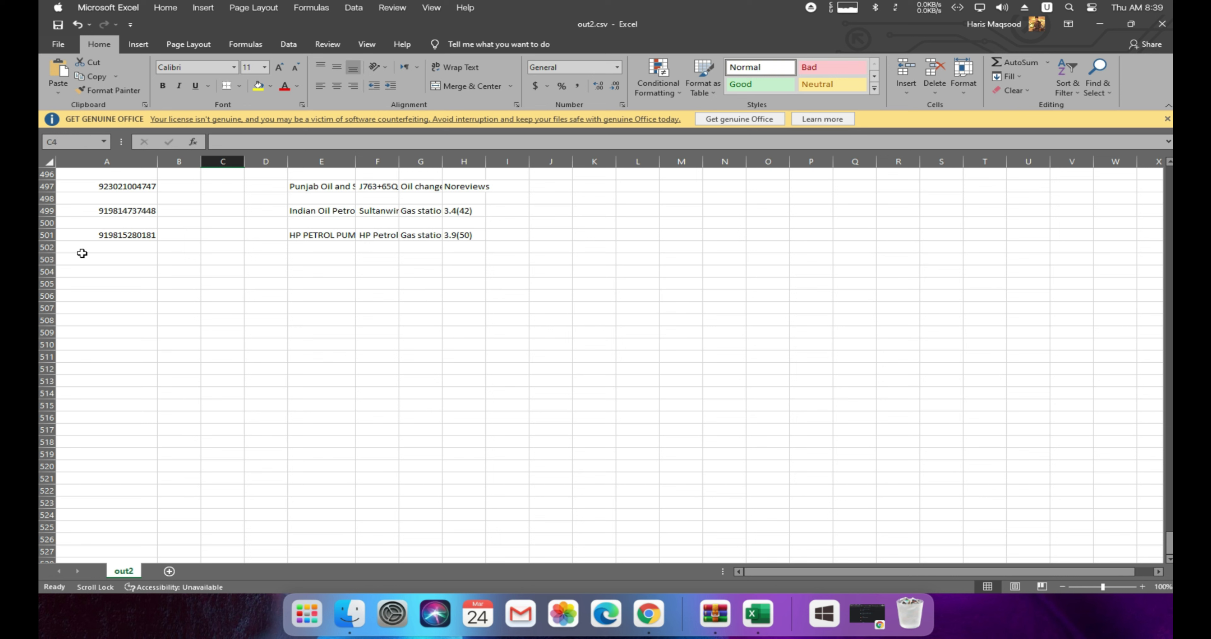
{"action": "left_click", "coordinate": [121, 223]}
{"action": "left_click", "coordinate": [295, 199]}
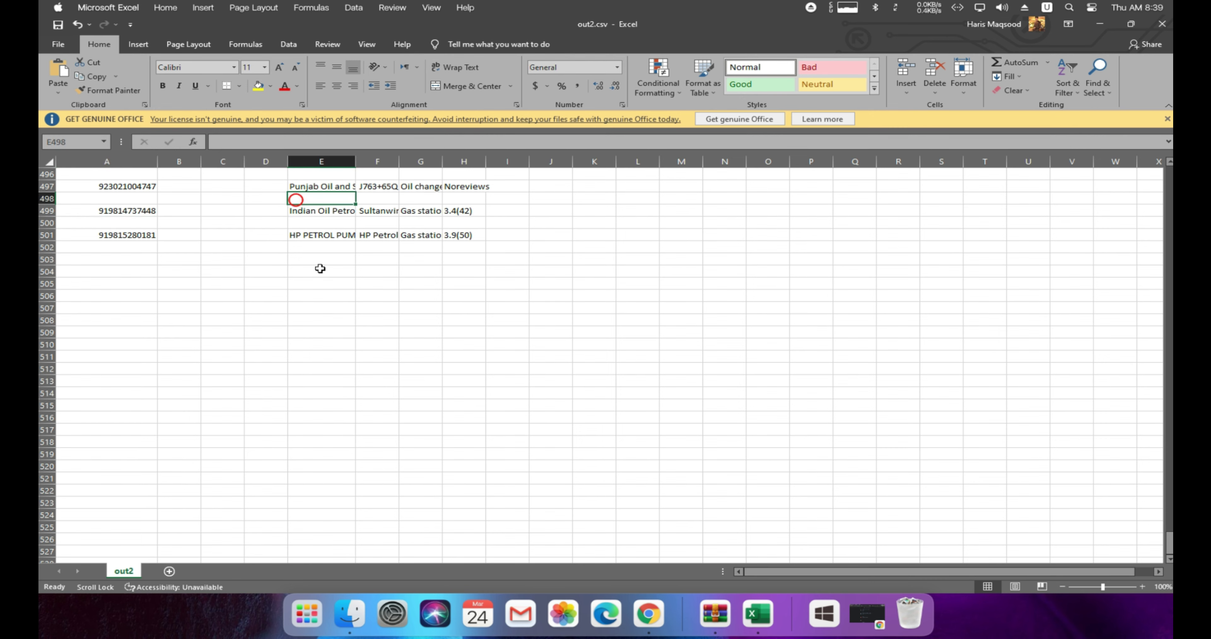
{"action": "scroll", "coordinate": [361, 374], "scroll_direction": "up", "scroll_amount": 5}
{"action": "scroll", "coordinate": [361, 375], "scroll_direction": "up", "scroll_amount": 12}
{"action": "scroll", "coordinate": [361, 374], "scroll_direction": "up", "scroll_amount": 12}
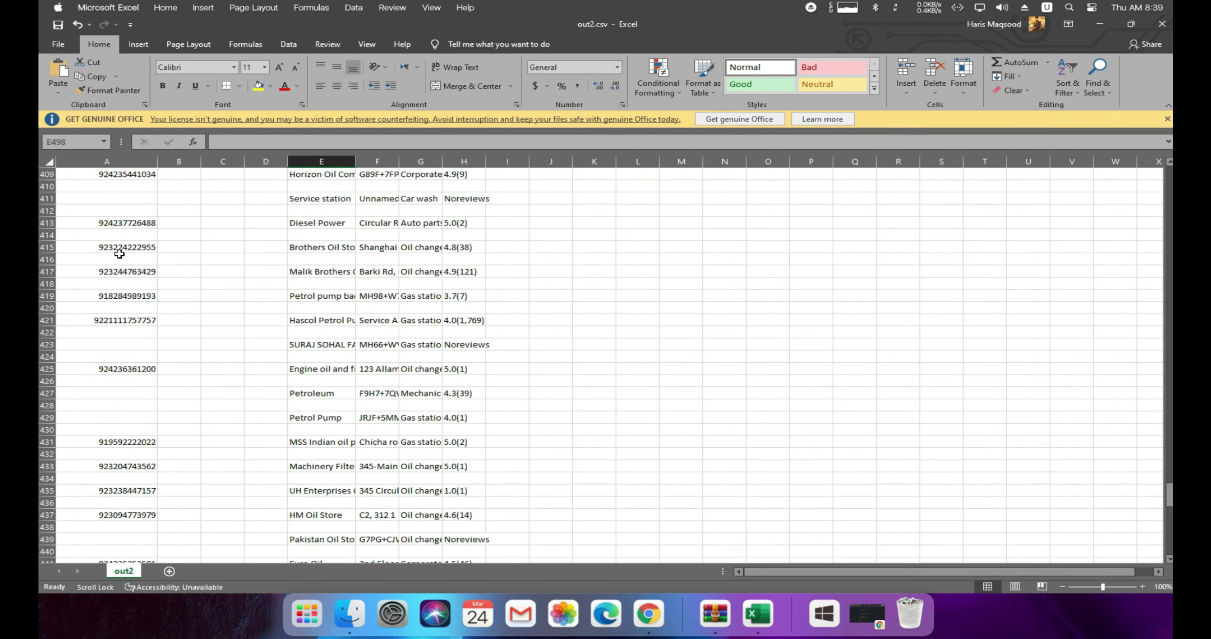
{"action": "scroll", "coordinate": [127, 282], "scroll_direction": "up", "scroll_amount": 12}
{"action": "scroll", "coordinate": [137, 329], "scroll_direction": "up", "scroll_amount": 13}
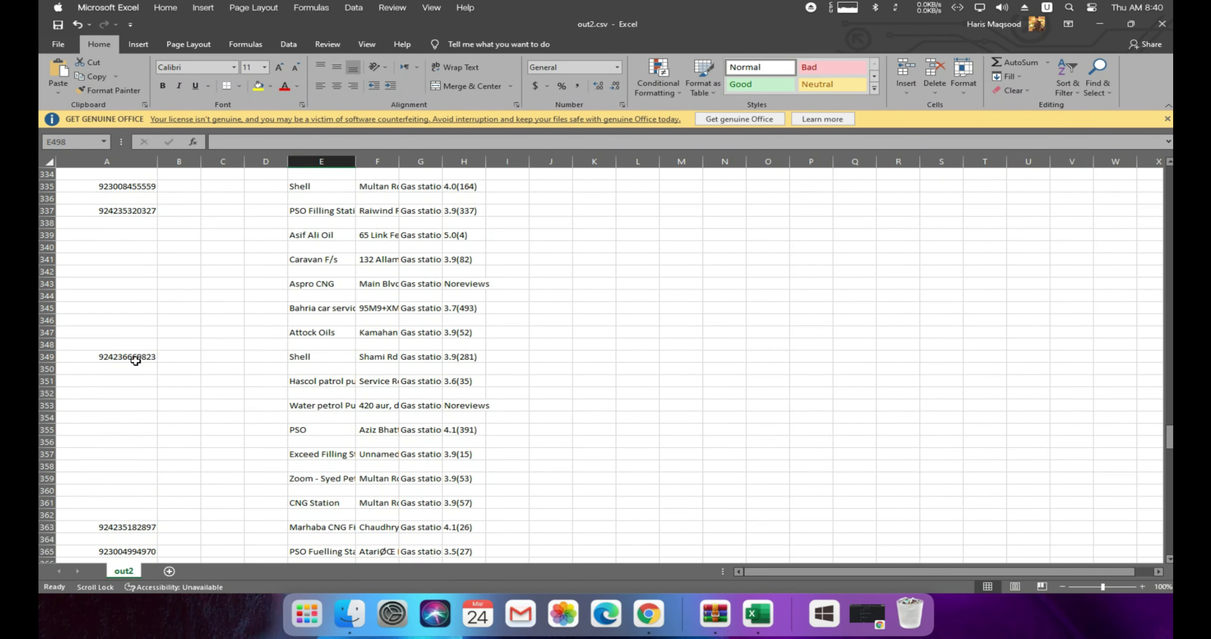
{"action": "scroll", "coordinate": [143, 362], "scroll_direction": "down", "scroll_amount": 7}
{"action": "scroll", "coordinate": [155, 404], "scroll_direction": "up", "scroll_amount": 6}
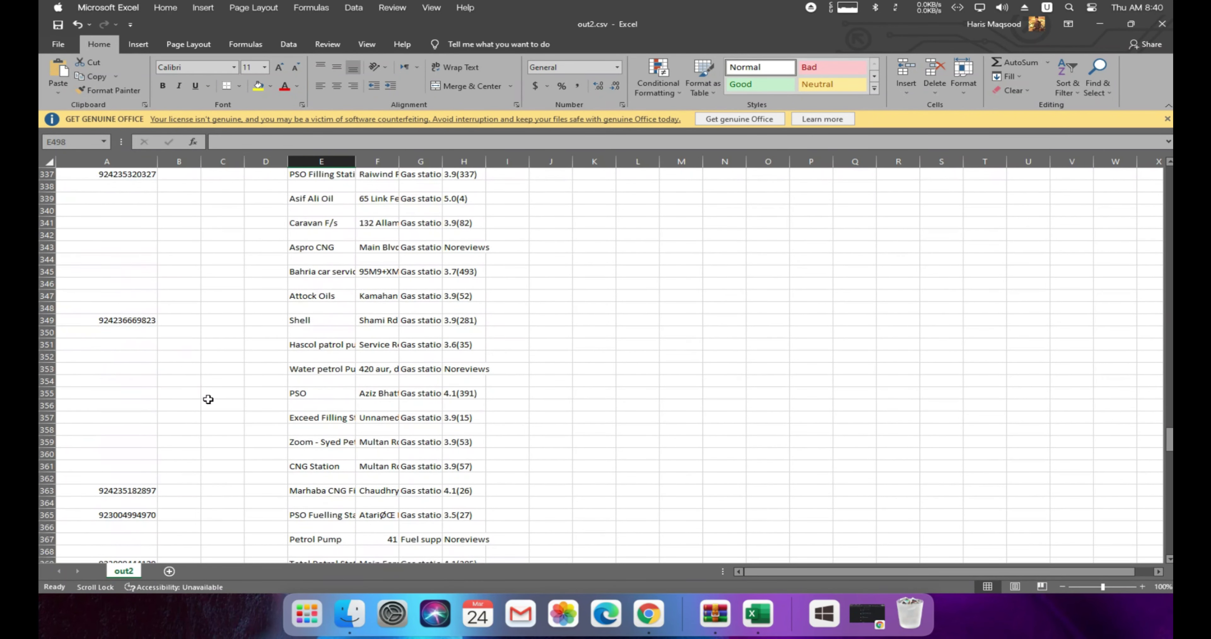
{"action": "mouse_move", "coordinate": [228, 327]}
{"action": "left_mouse_down"}
{"action": "mouse_move", "coordinate": [118, 386]}
{"action": "mouse_move", "coordinate": [92, 456]}
{"action": "left_mouse_up"}
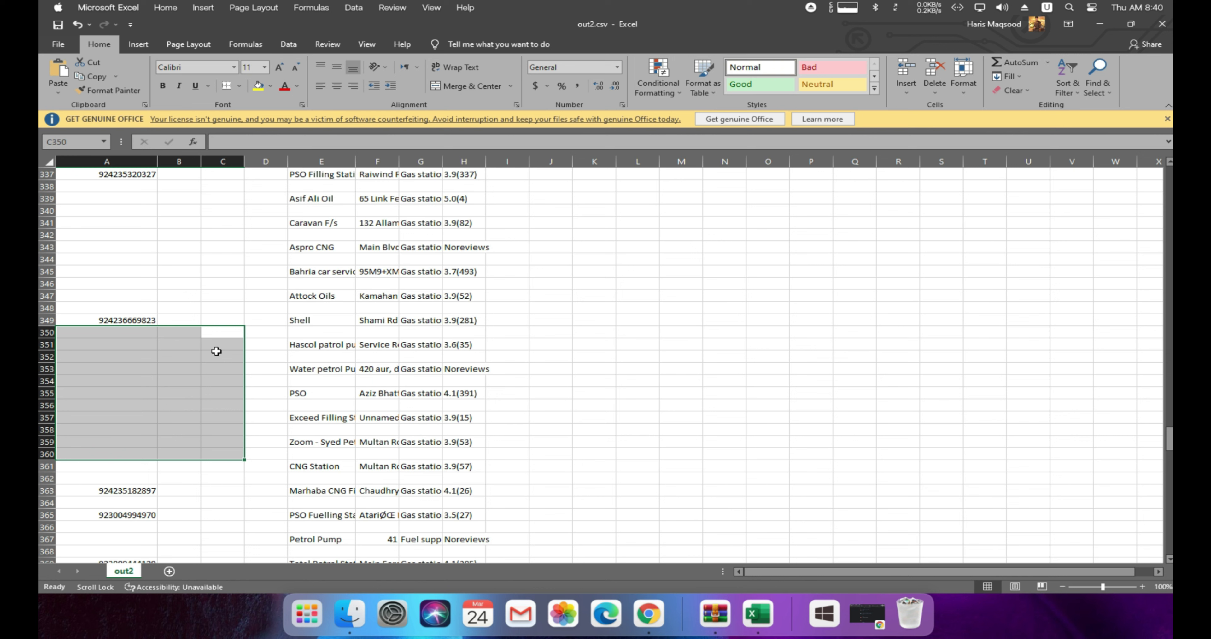
{"action": "left_click", "coordinate": [176, 347]}
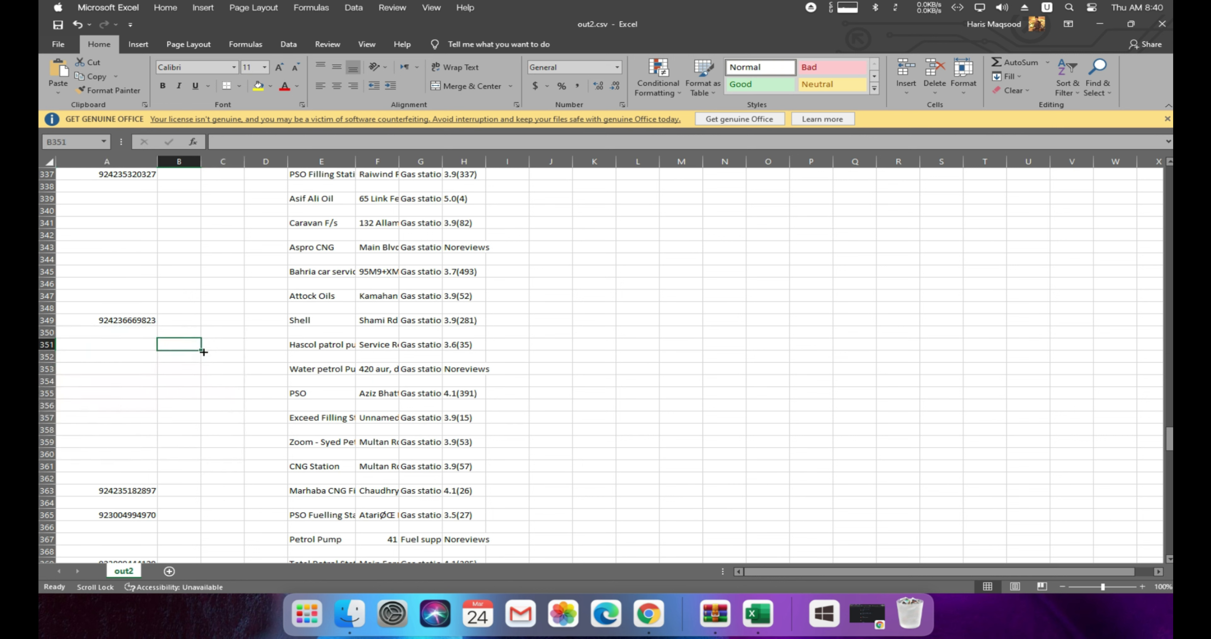
{"action": "left_click", "coordinate": [105, 317]}
{"action": "scroll", "coordinate": [108, 378], "scroll_direction": "up", "scroll_amount": 14}
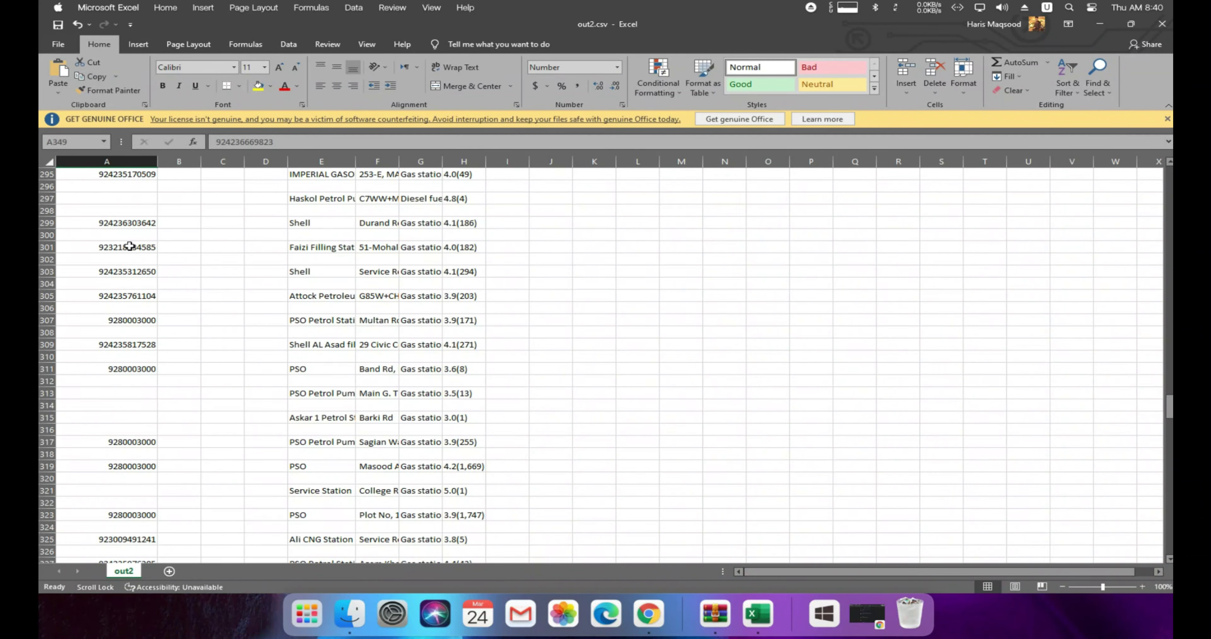
{"action": "left_click_drag", "start_coordinate": [205, 211], "coordinate": [81, 397]}
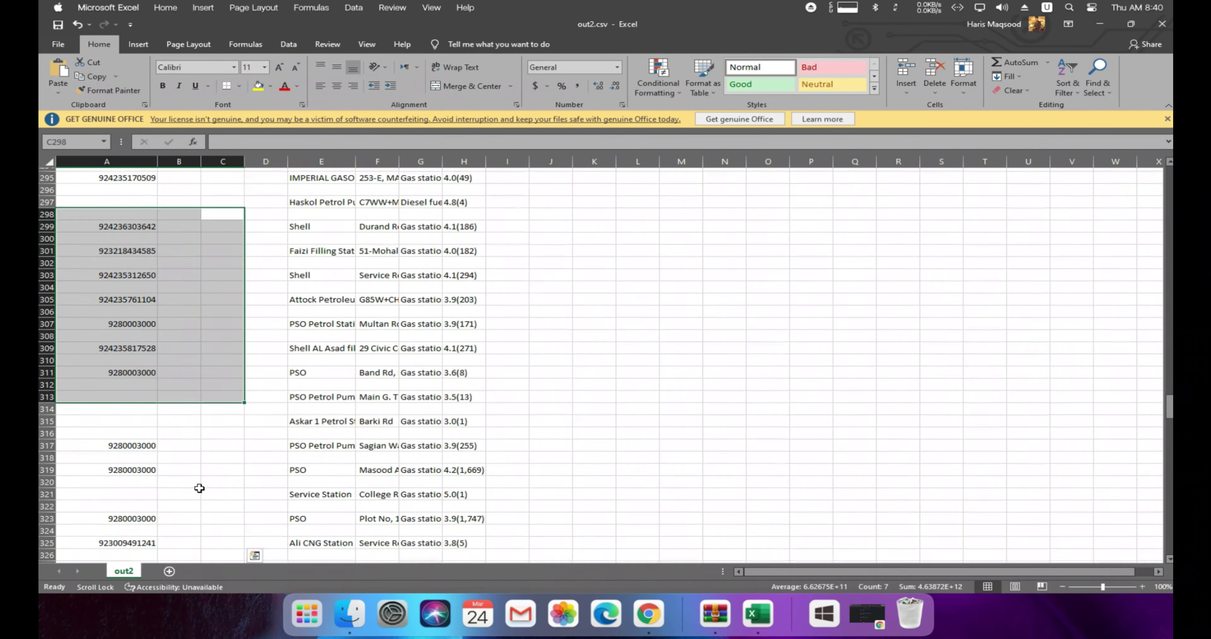
{"action": "scroll", "coordinate": [199, 483], "scroll_direction": "up", "scroll_amount": 15}
{"action": "scroll", "coordinate": [212, 478], "scroll_direction": "up", "scroll_amount": 1}
{"action": "left_click_drag", "start_coordinate": [186, 211], "coordinate": [66, 470]}
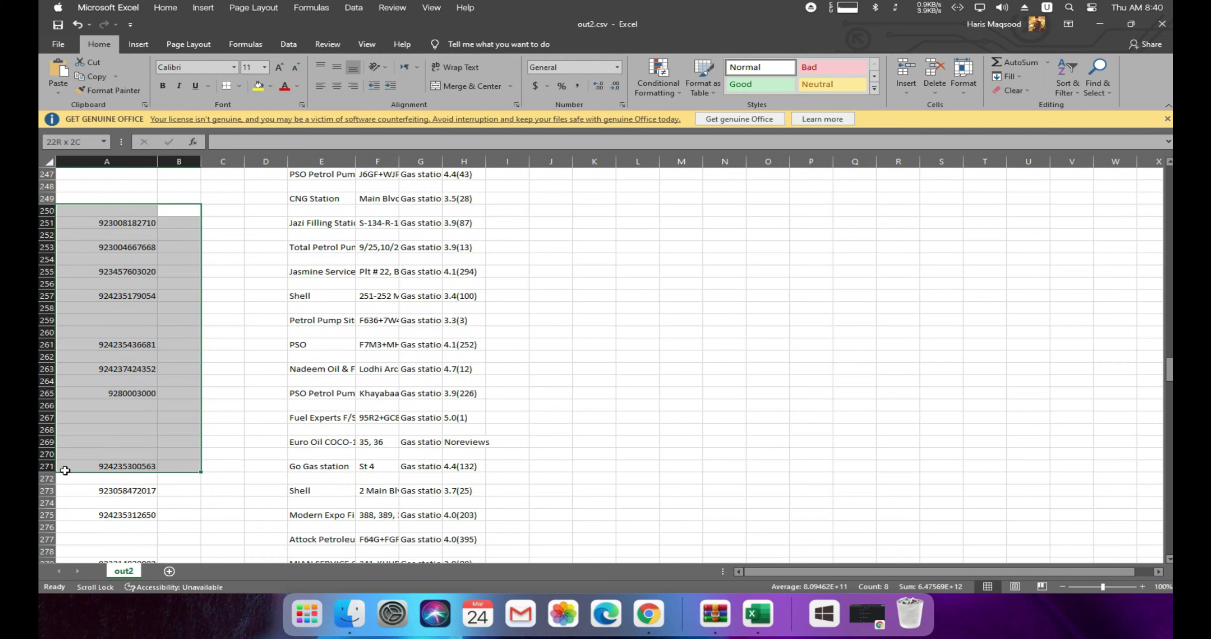